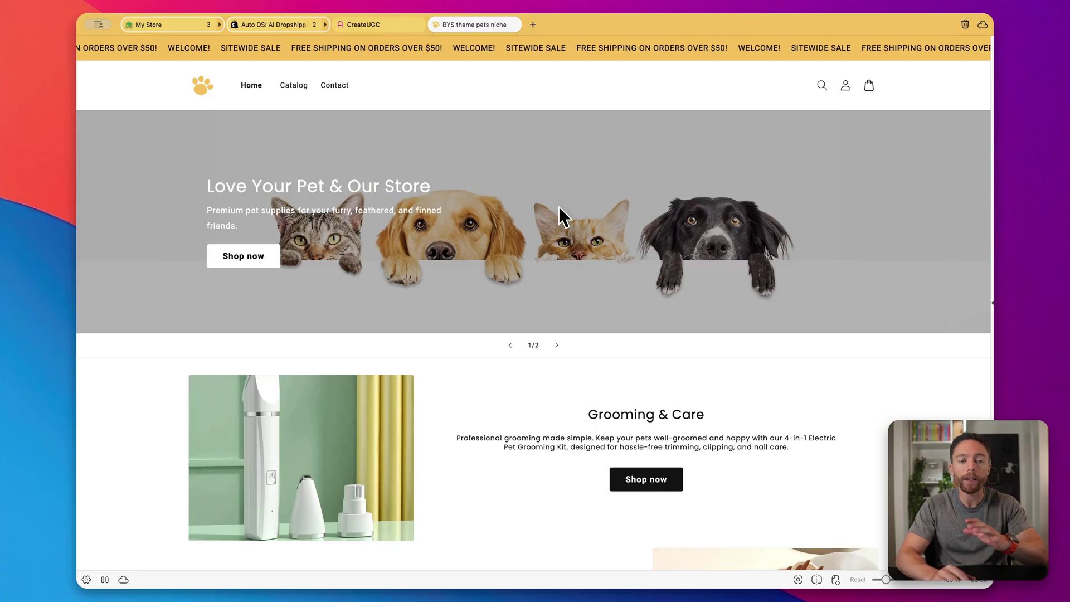
# Scroll to Stress-Free Brushing and open the Electric Cat Steam Brush product page.
pyautogui.scroll(-5, 559, 207)
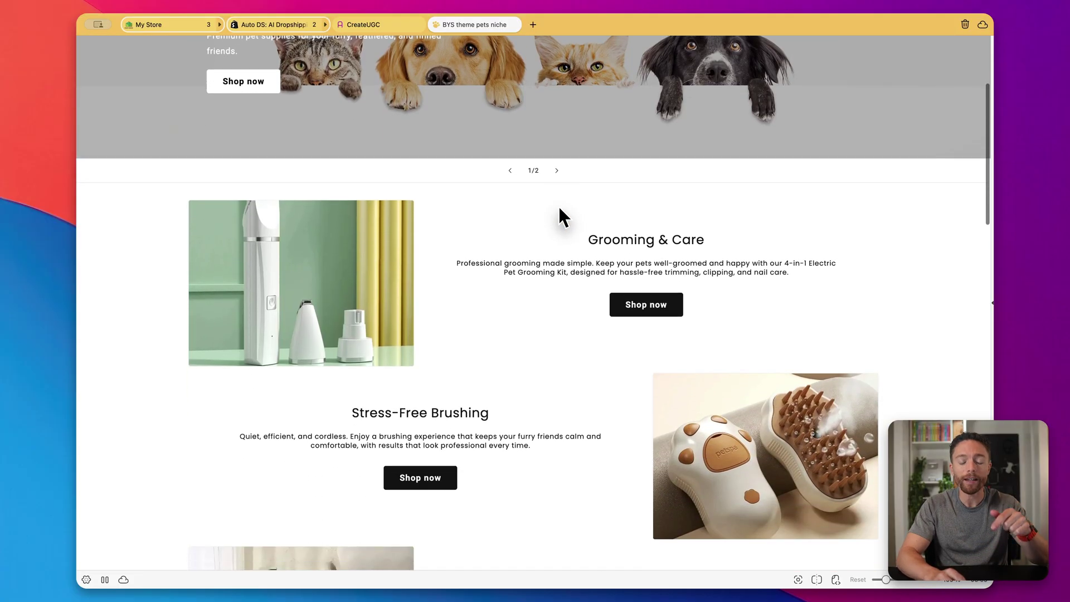
pyautogui.scroll(-3, 561, 215)
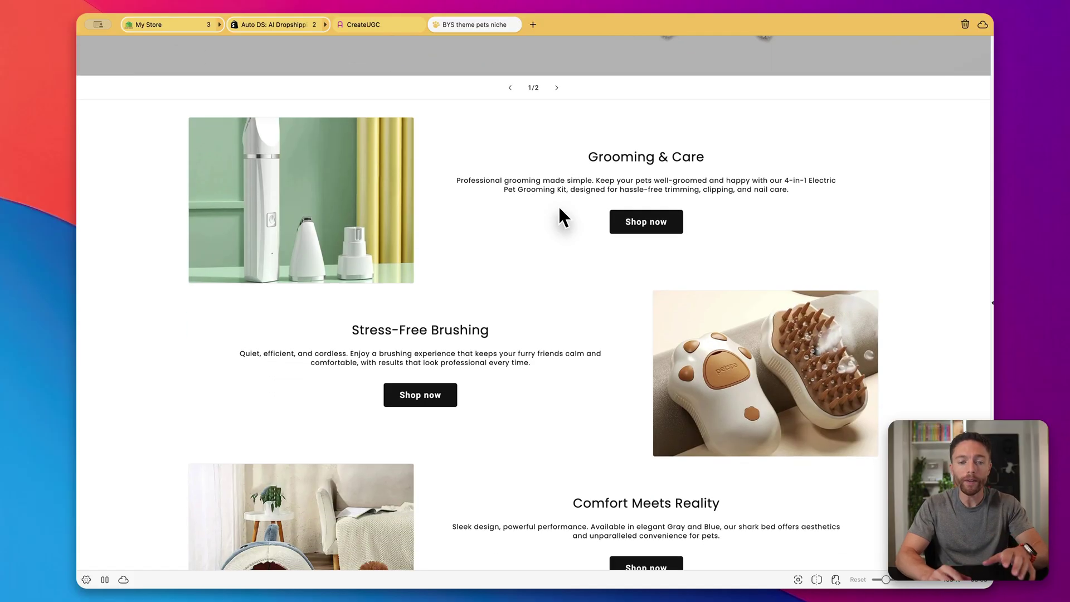
pyautogui.scroll(-3, 563, 217)
pyautogui.scroll(-2, 562, 218)
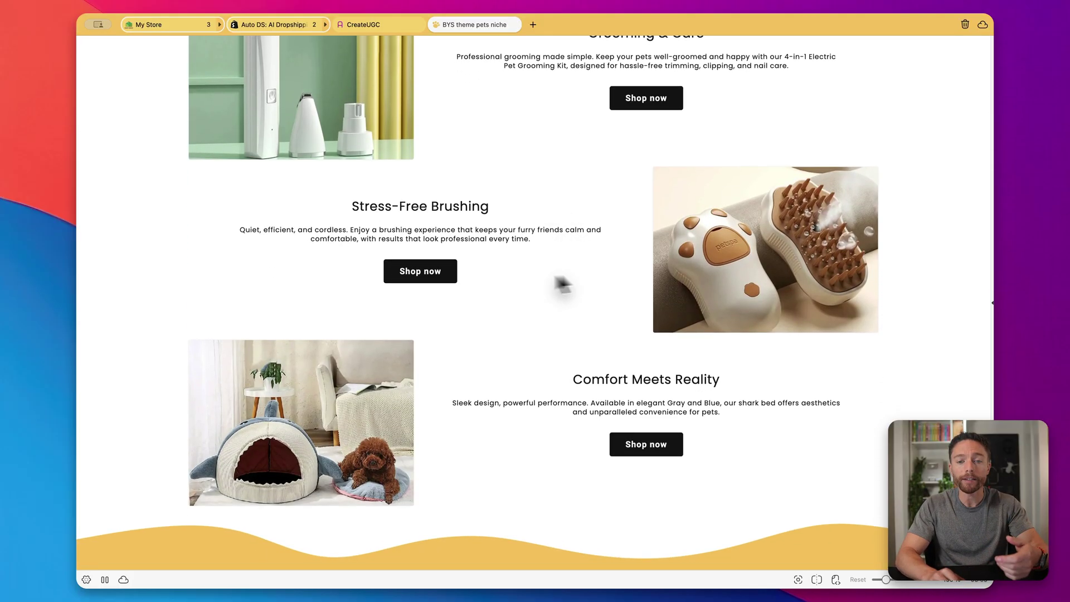
pyautogui.click(426, 278)
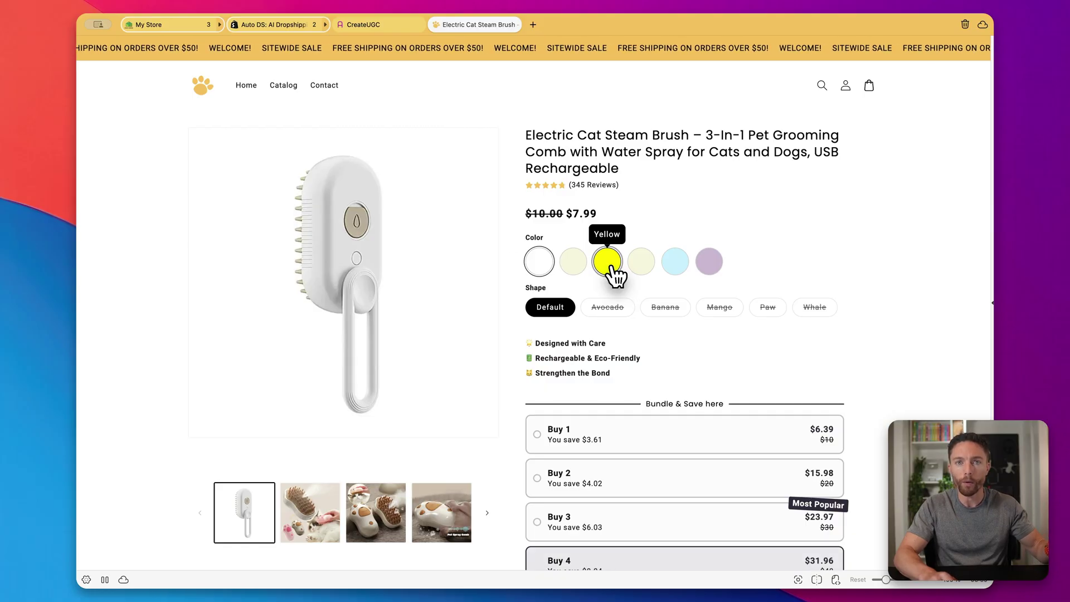
# Return to CreateUGC and play the generated cat steam brush video ad.
pyautogui.click(374, 26)
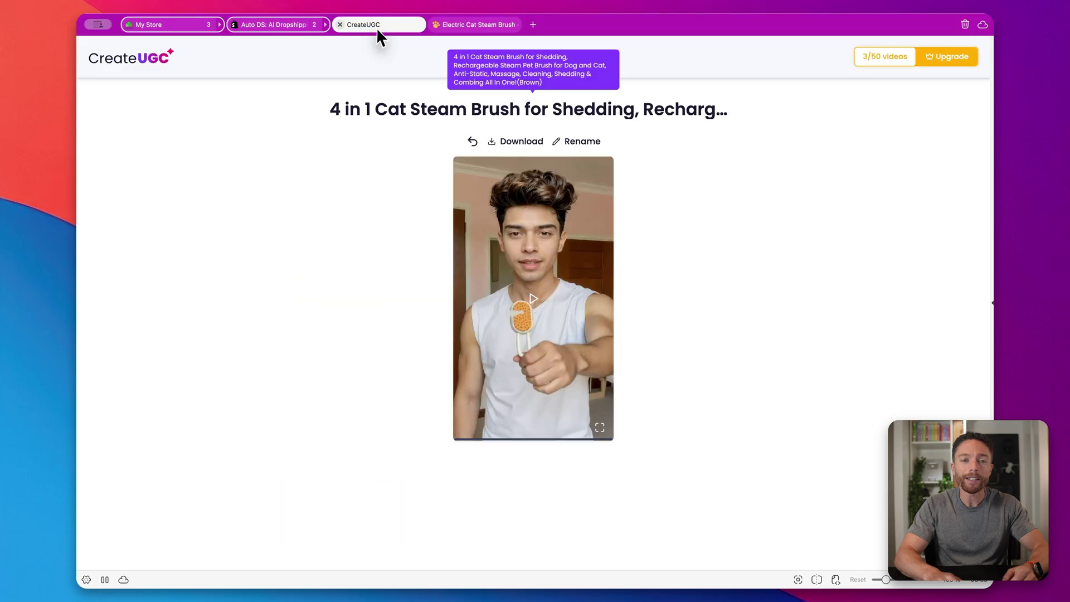
pyautogui.click(536, 304)
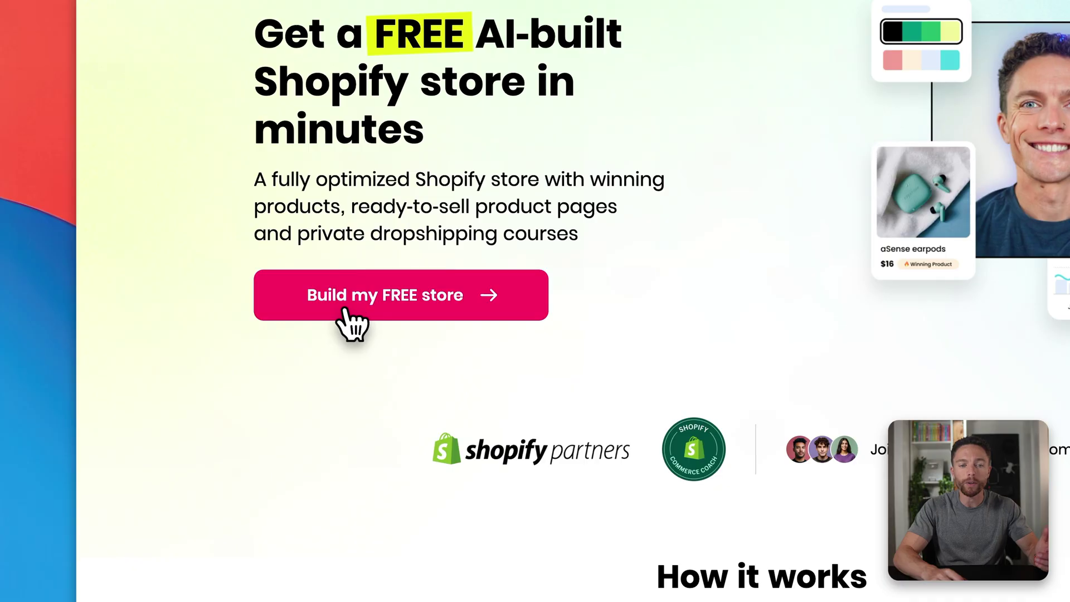
# Start the free store builder and settle on Home & Garden as the niche.
pyautogui.click(345, 310)
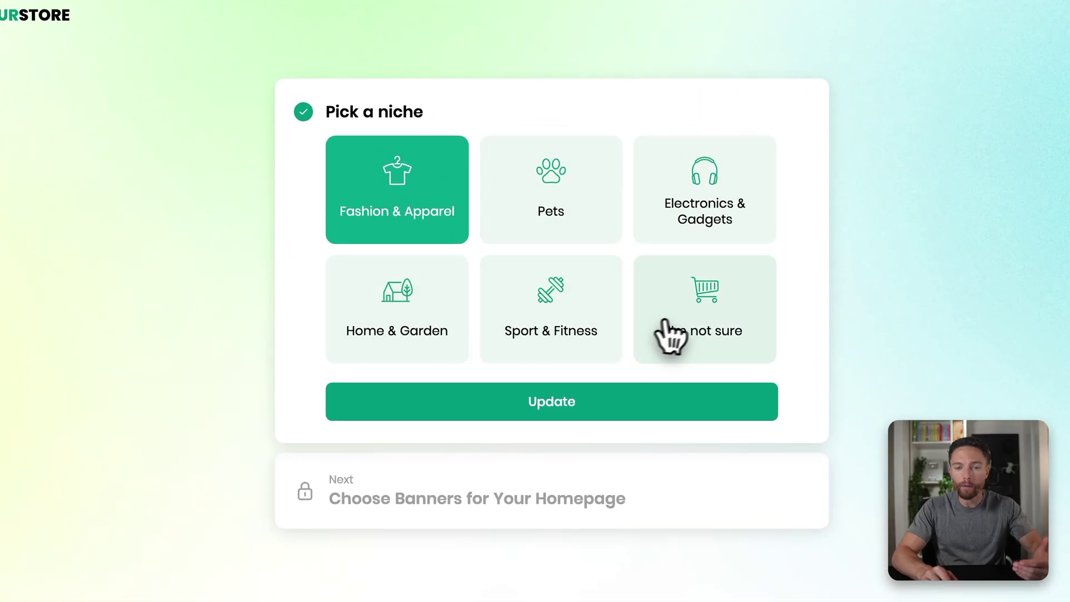
pyautogui.click(454, 289)
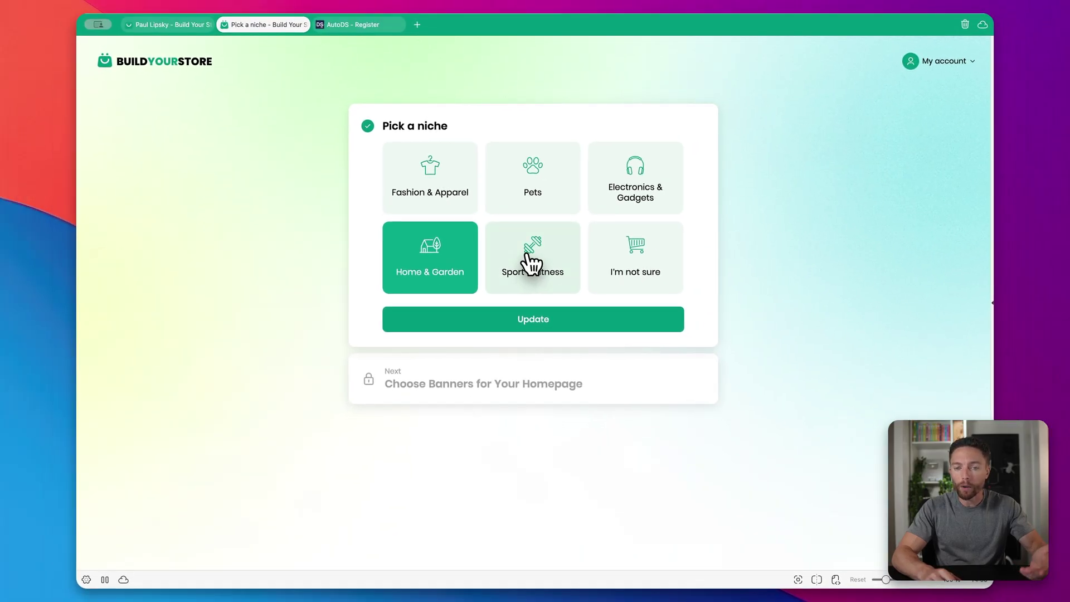
pyautogui.click(651, 289)
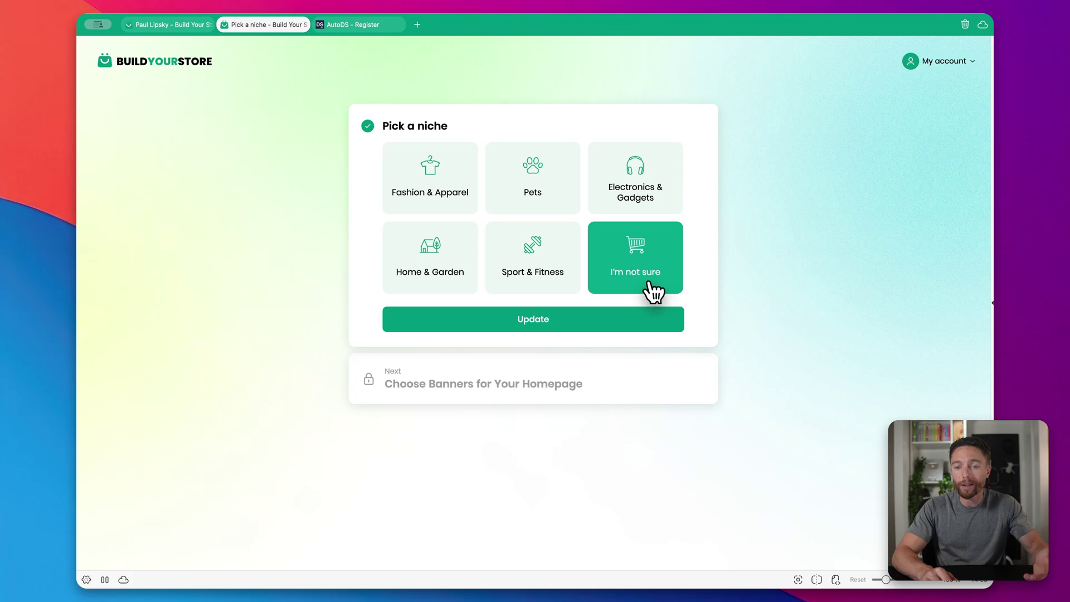
pyautogui.click(439, 278)
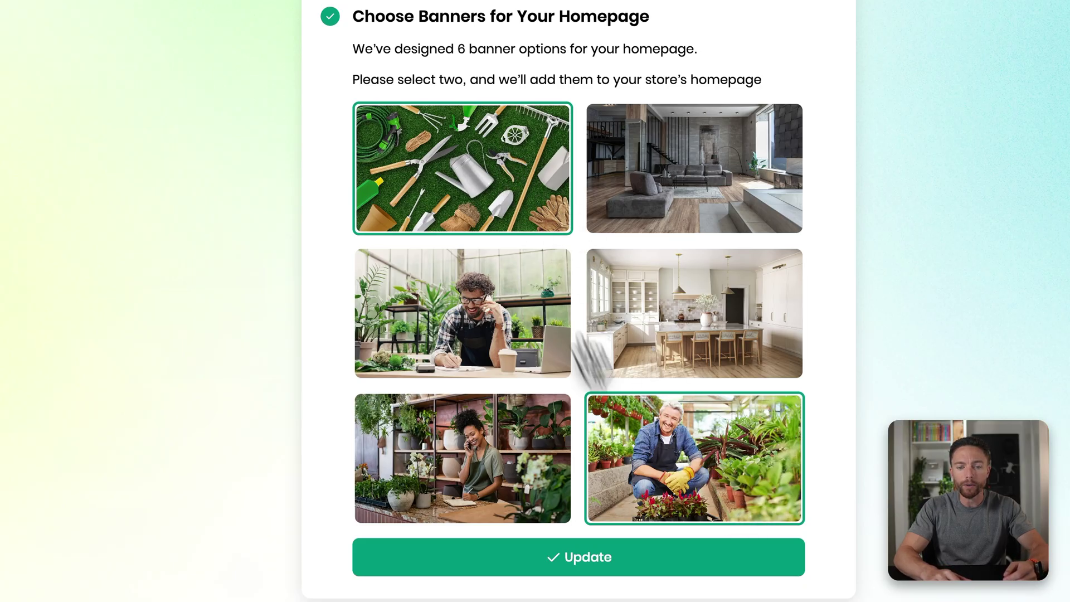
# Confirm the garden-tools and greenhouse-gardener banners to move on to Shopify account creation.
pyautogui.click(610, 565)
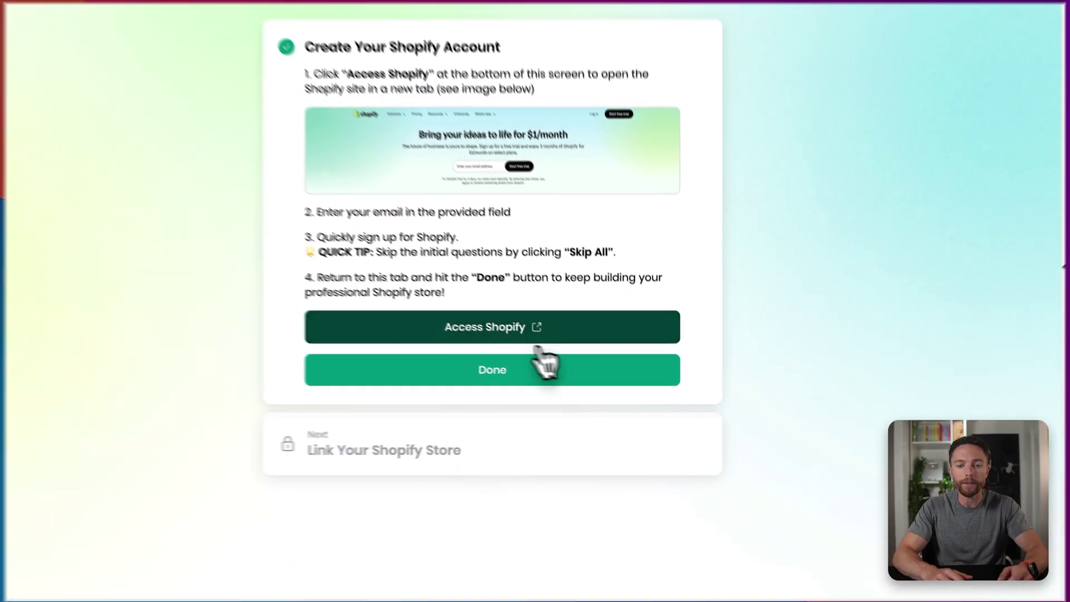
# Open Shopify's signup page in a new tab with Access Shopify.
pyautogui.click(531, 304)
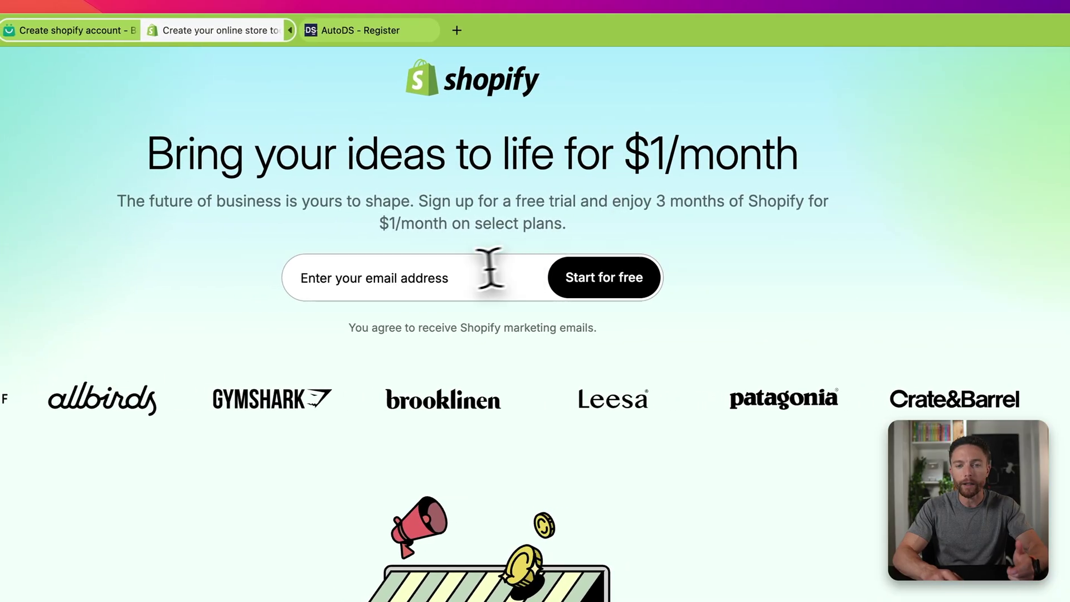
# Paste the sign-up email and start the free Shopify trial.
pyautogui.click(461, 278)
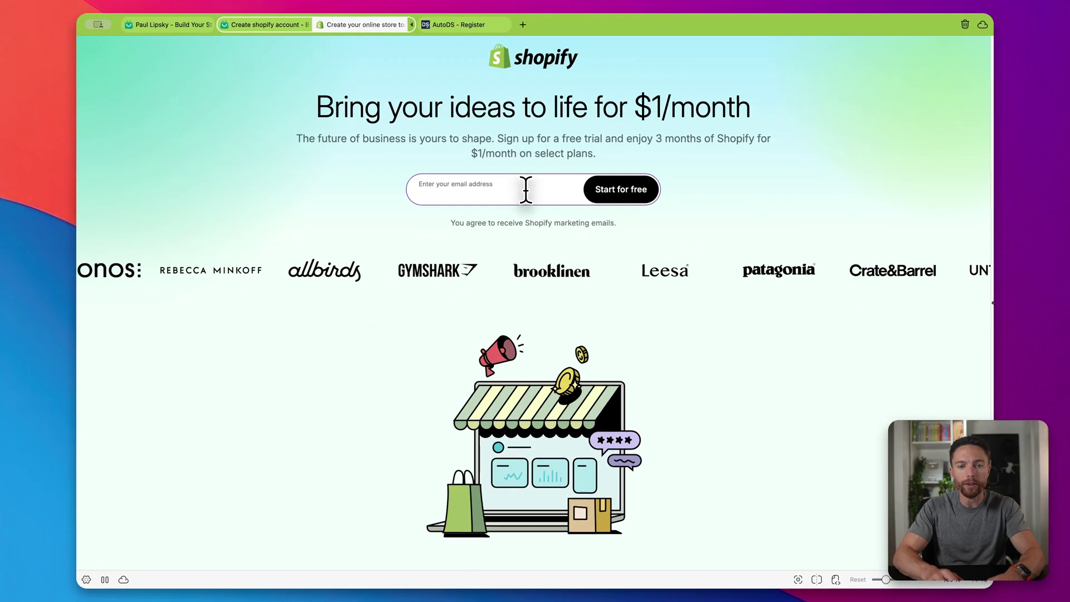
pyautogui.press('super+v')
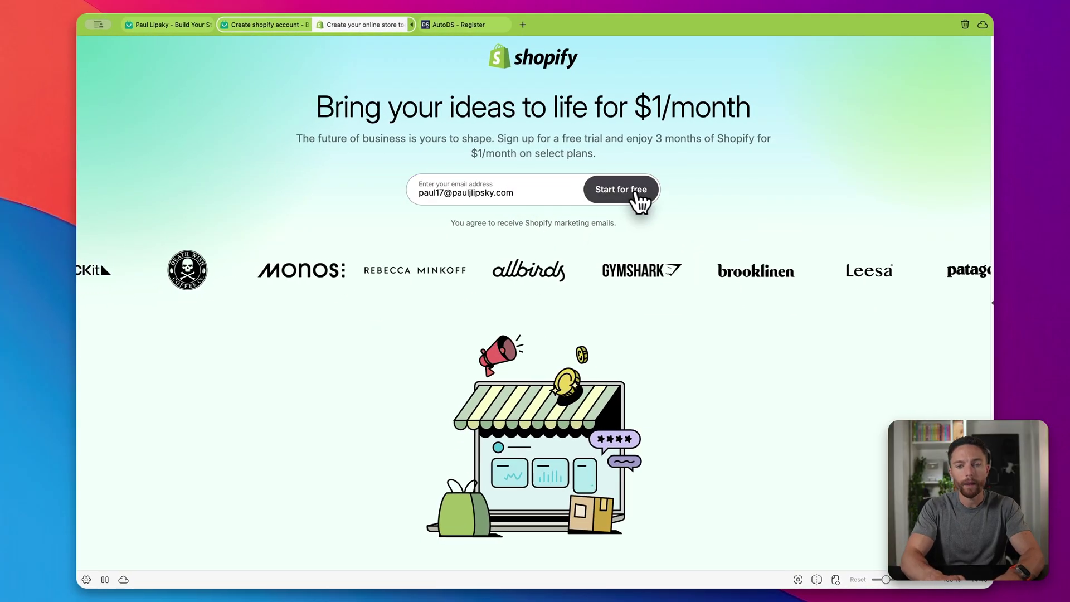
pyautogui.click(635, 193)
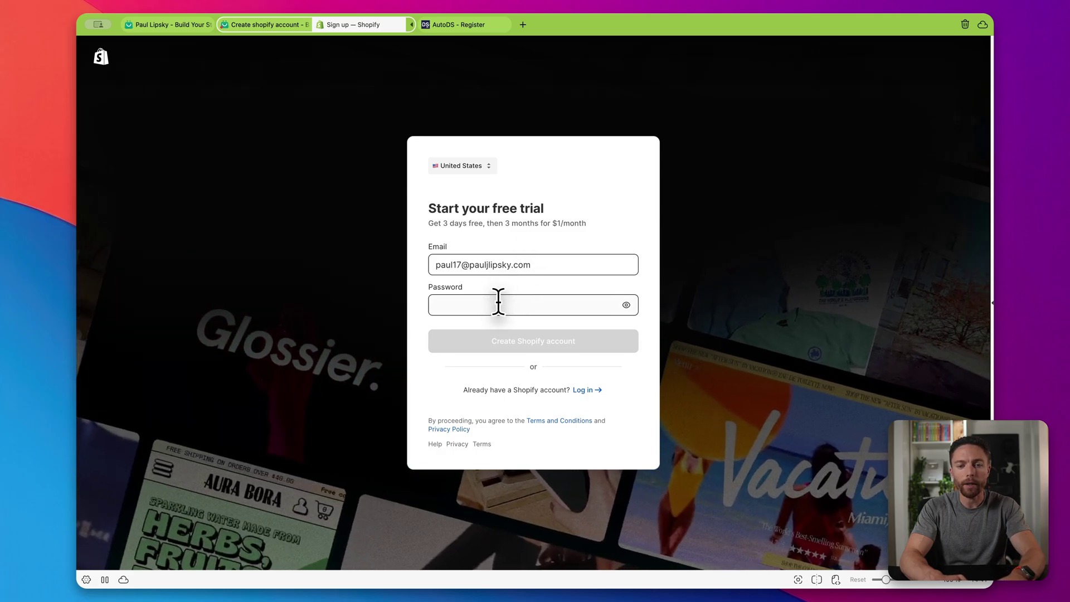
# Paste the account password, create the Shopify account, and skip the payment step.
pyautogui.click(498, 302)
pyautogui.hotkey('ctrl', 'v')
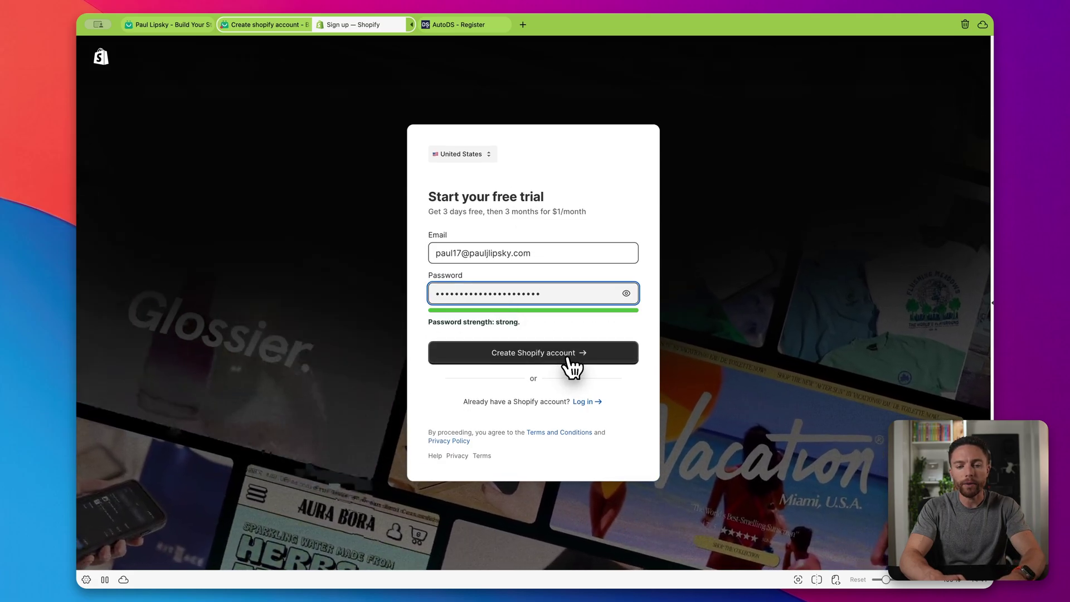
pyautogui.click(568, 359)
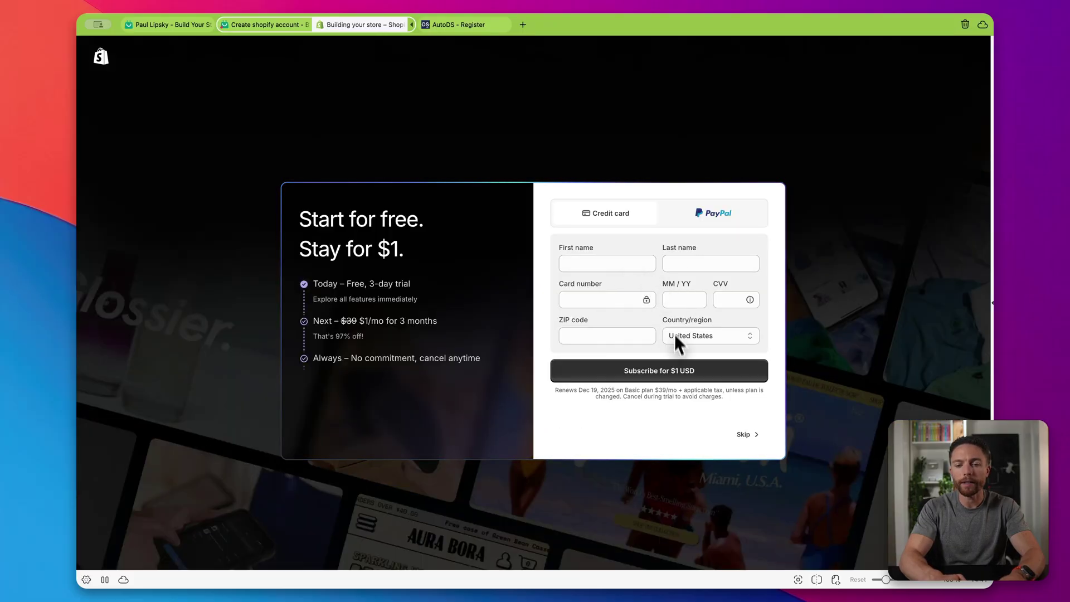
pyautogui.click(746, 434)
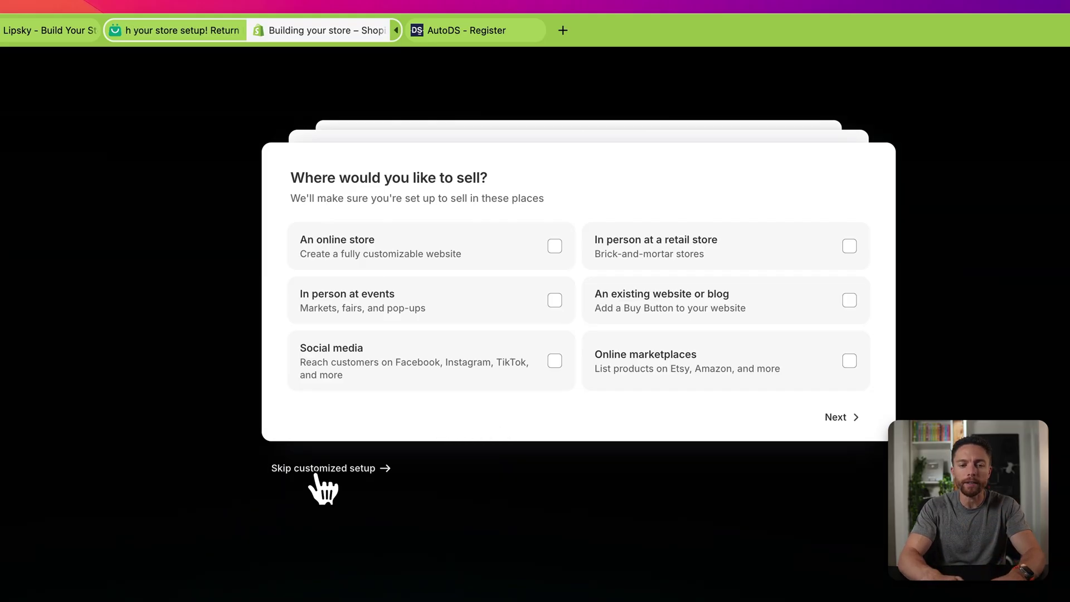
# Skip customized setup to reach the admin home and copy the store's admin URL.
pyautogui.click(354, 470)
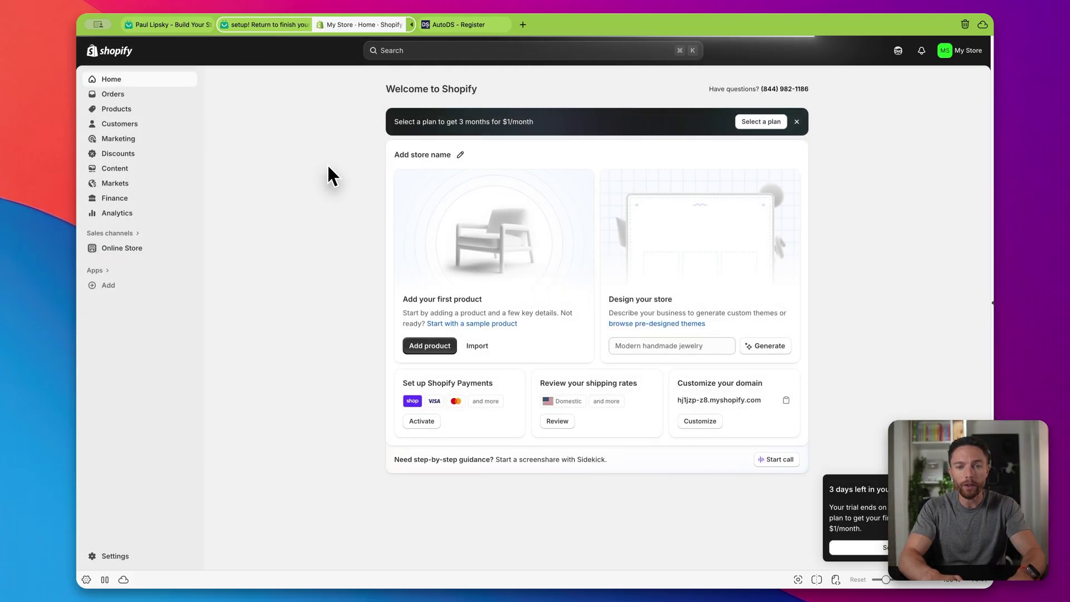
pyautogui.press('super+l')
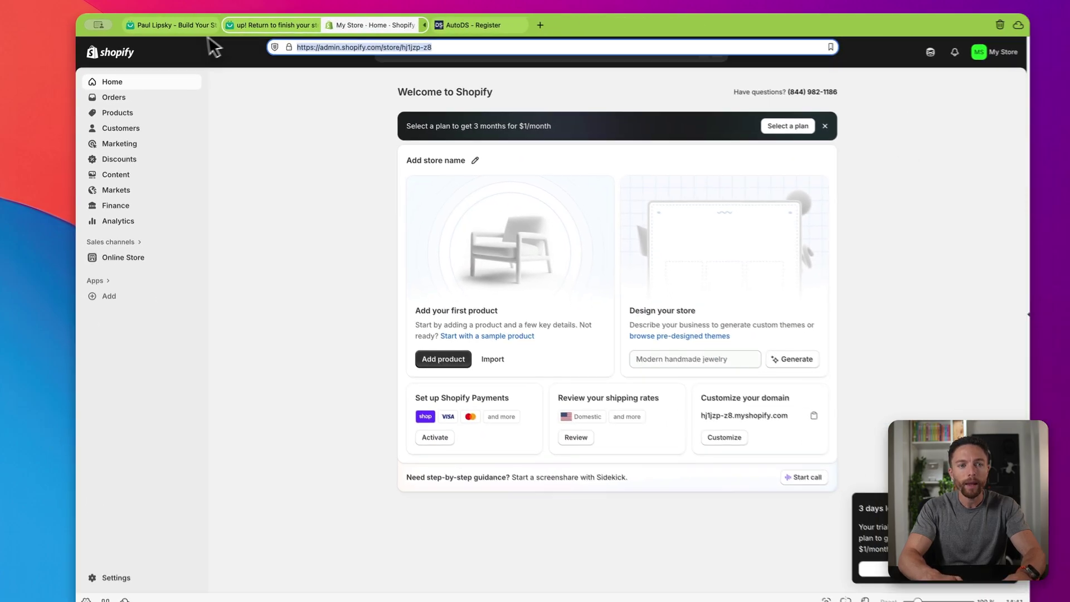
# Mark the account step done, save the pasted admin URL as Store URL, and continue.
pyautogui.click(282, 26)
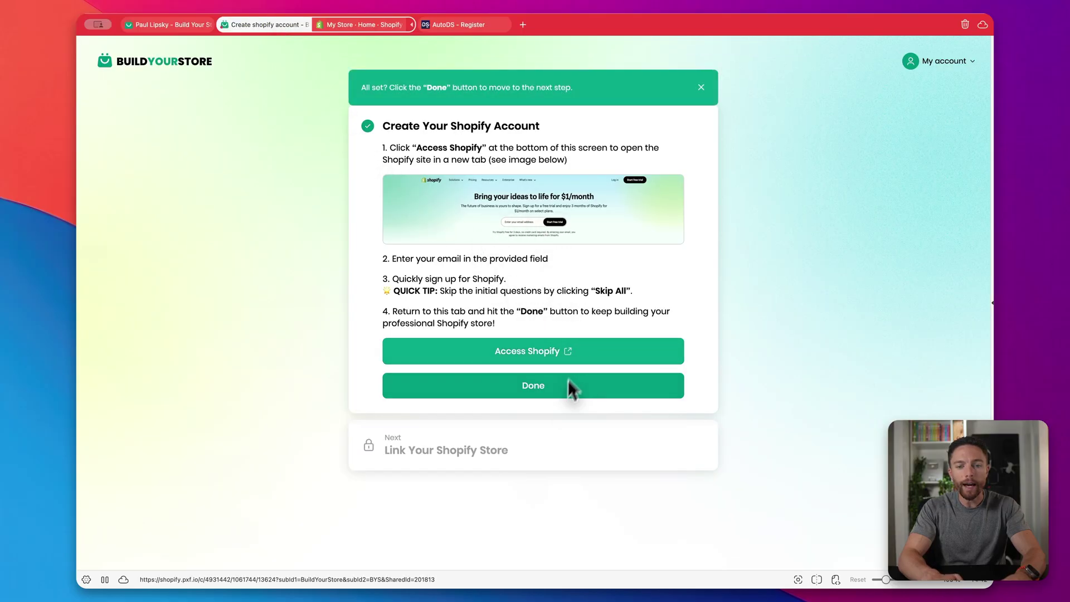
pyautogui.click(553, 394)
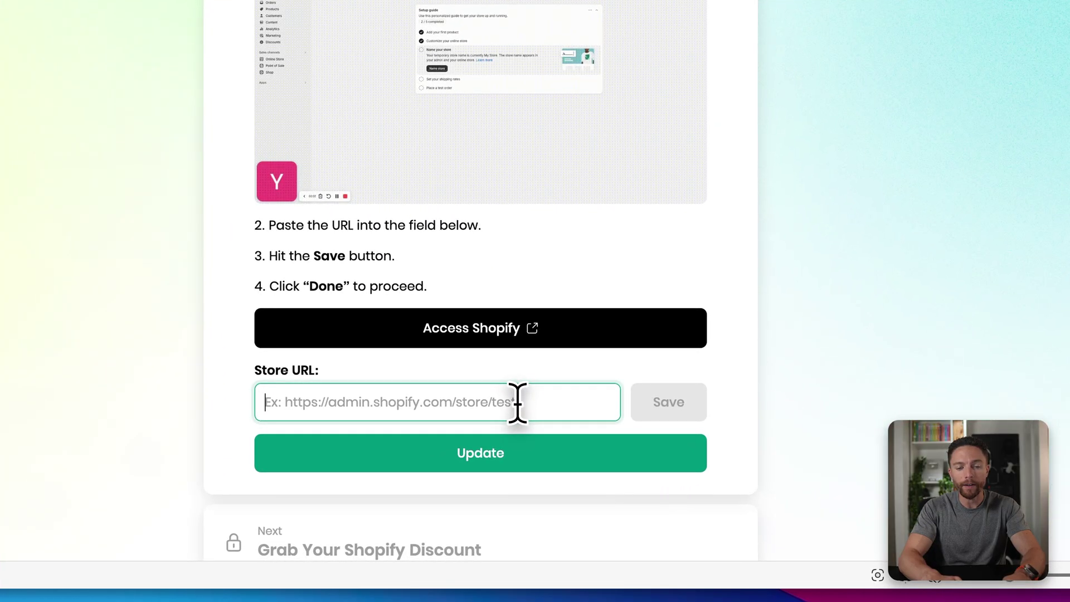
pyautogui.write('https://admin.shopify.com/store/hjljzp-z8')
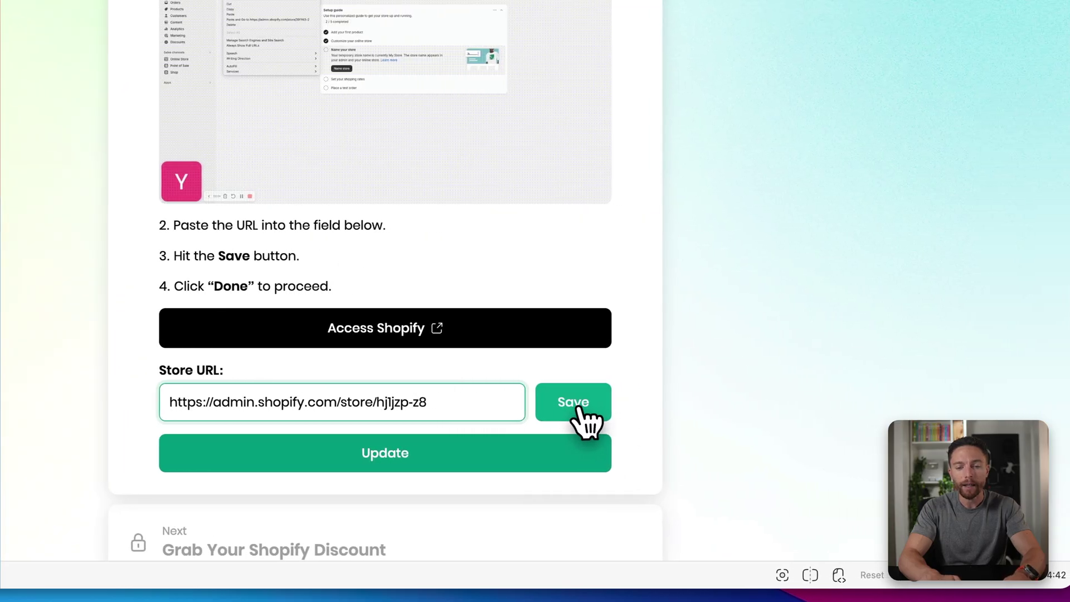
pyautogui.click(573, 409)
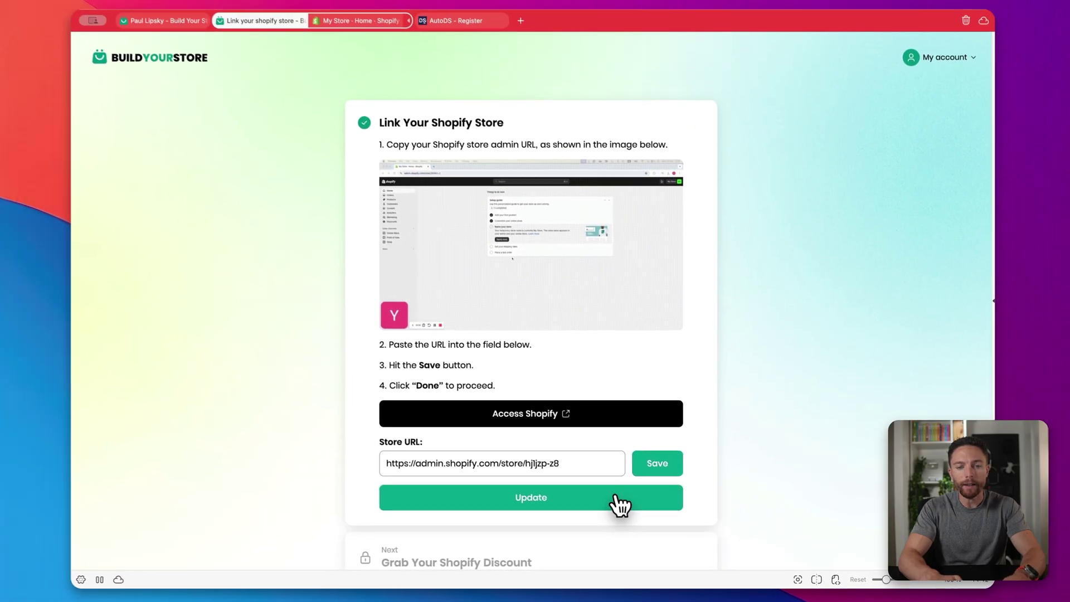
pyautogui.click(620, 504)
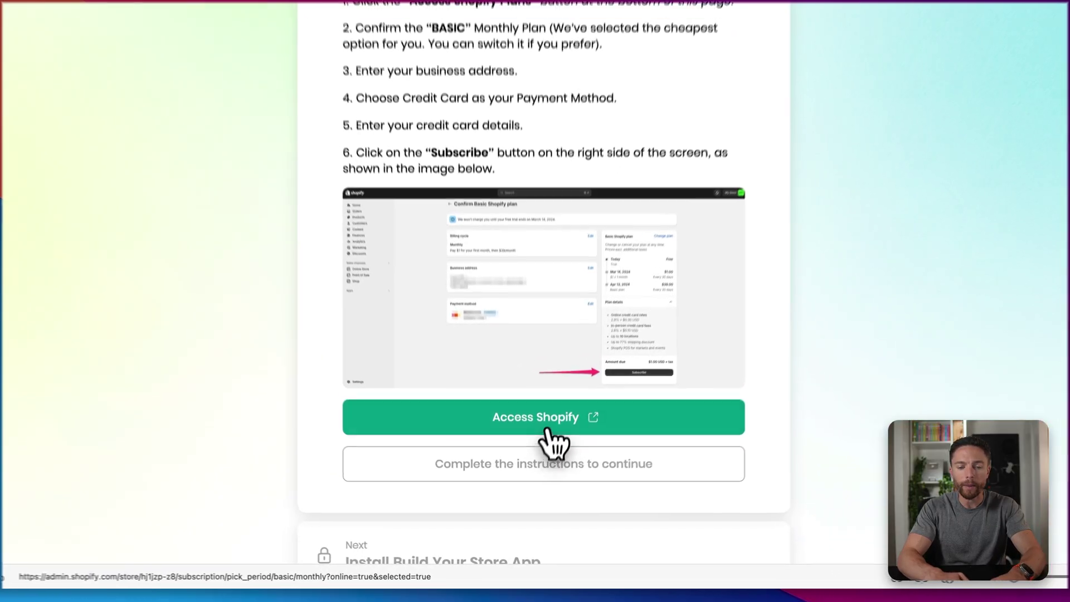
# Mark the Shopify discount step done and install the AI Store Builder app in Shopify.
pyautogui.click(530, 465)
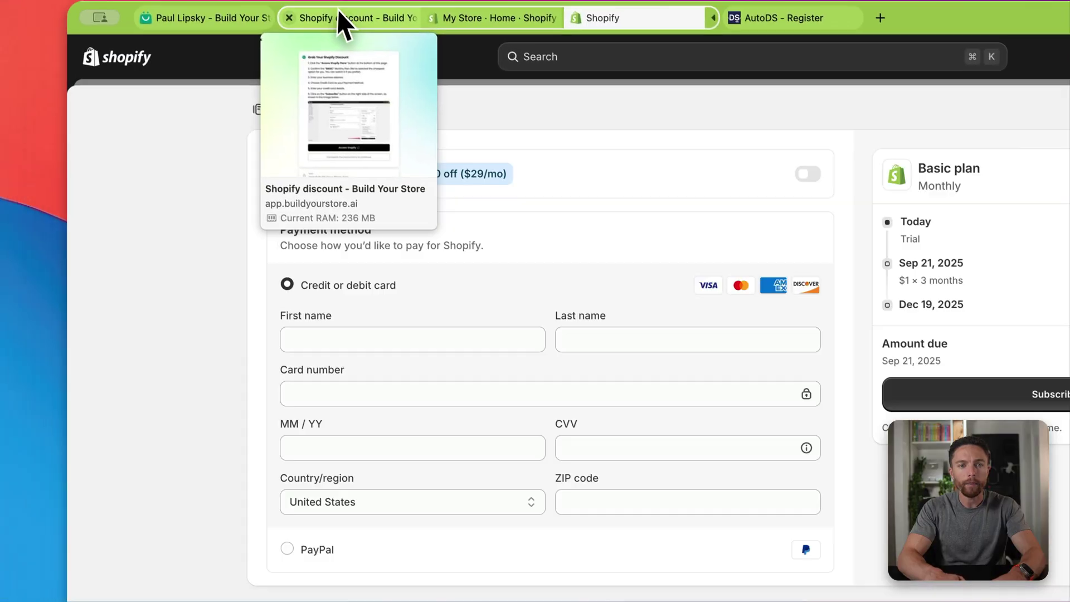
pyautogui.click(289, 25)
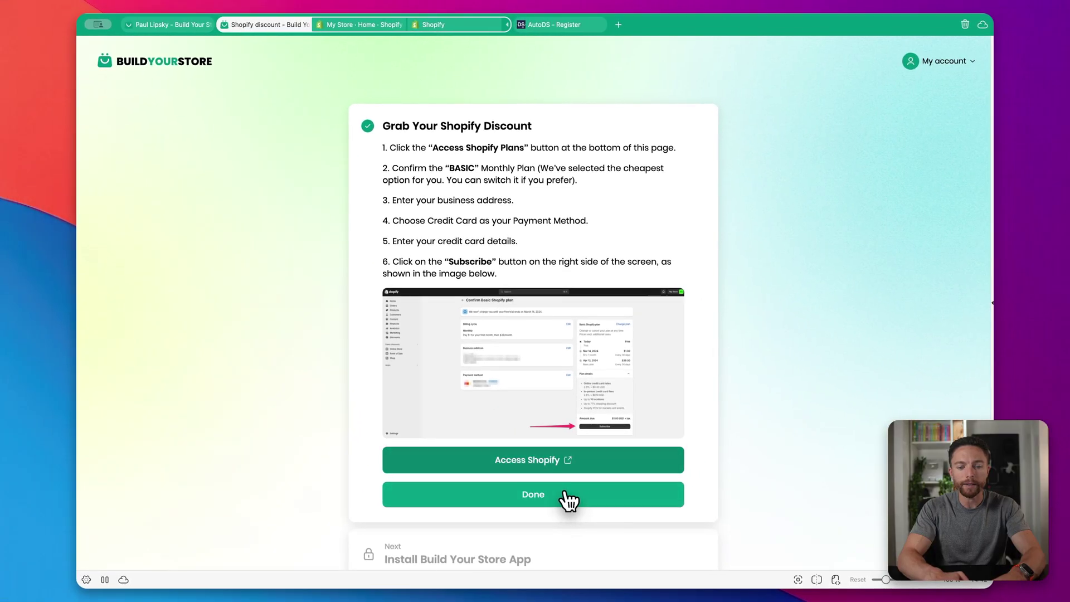
pyautogui.click(564, 493)
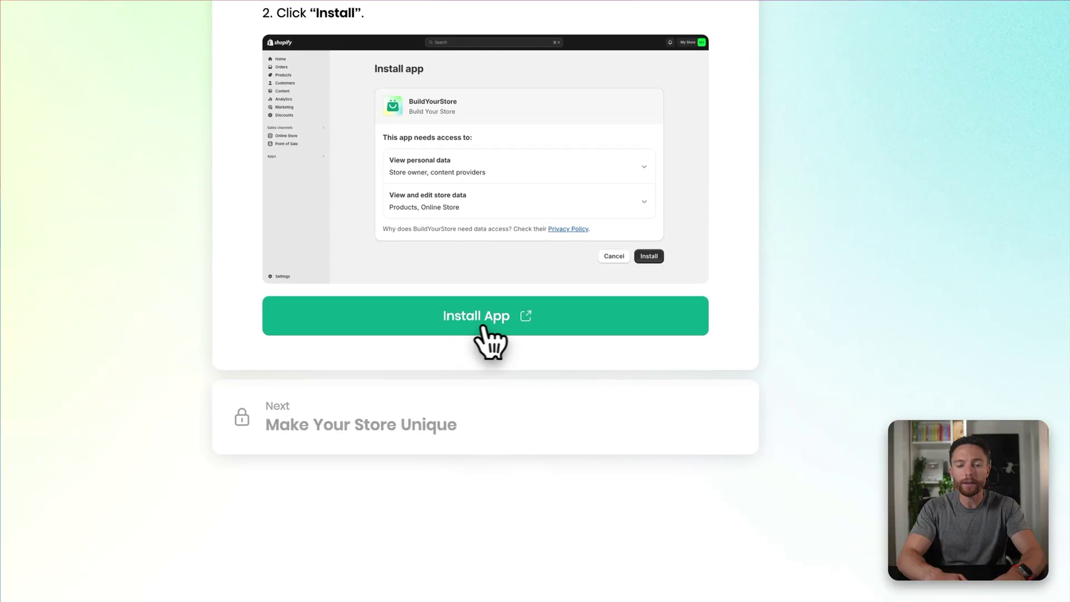
pyautogui.click(484, 330)
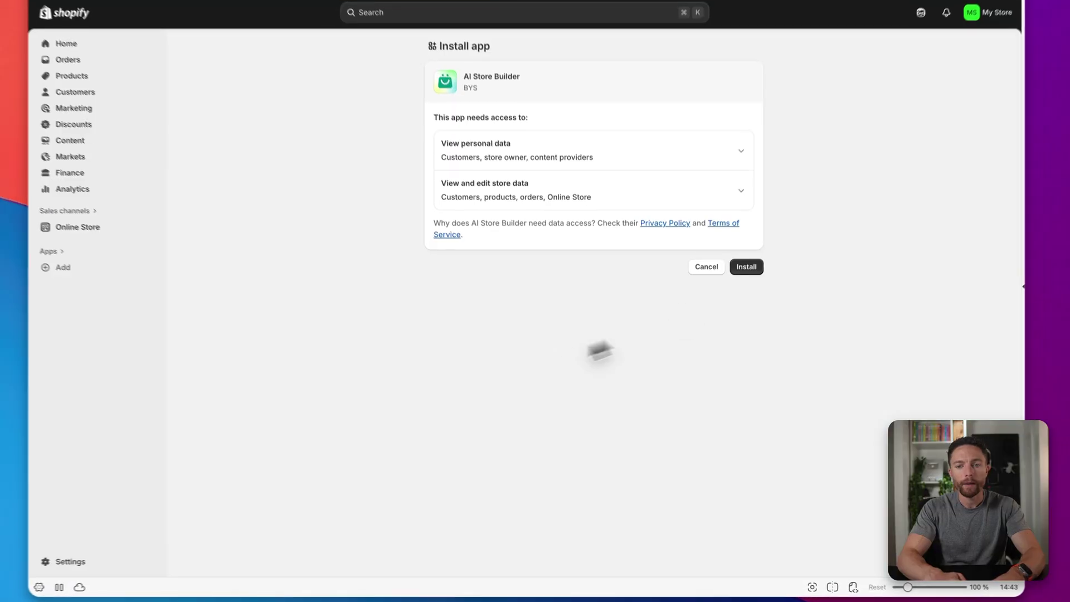
pyautogui.click(757, 268)
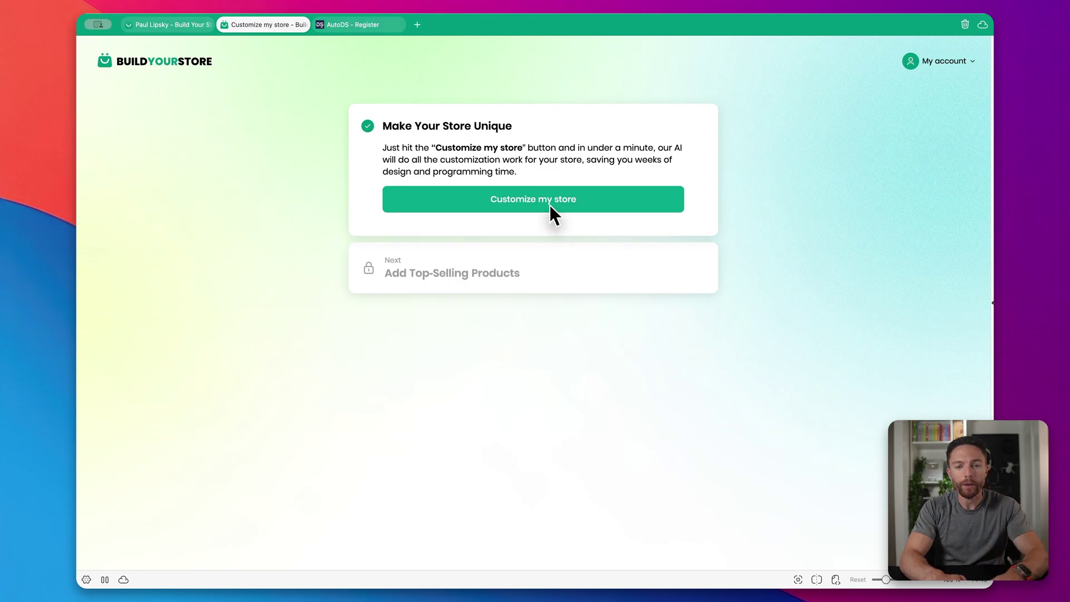
# Run Customize my store, then scroll to the Register to AutoDS instructions.
pyautogui.click(568, 205)
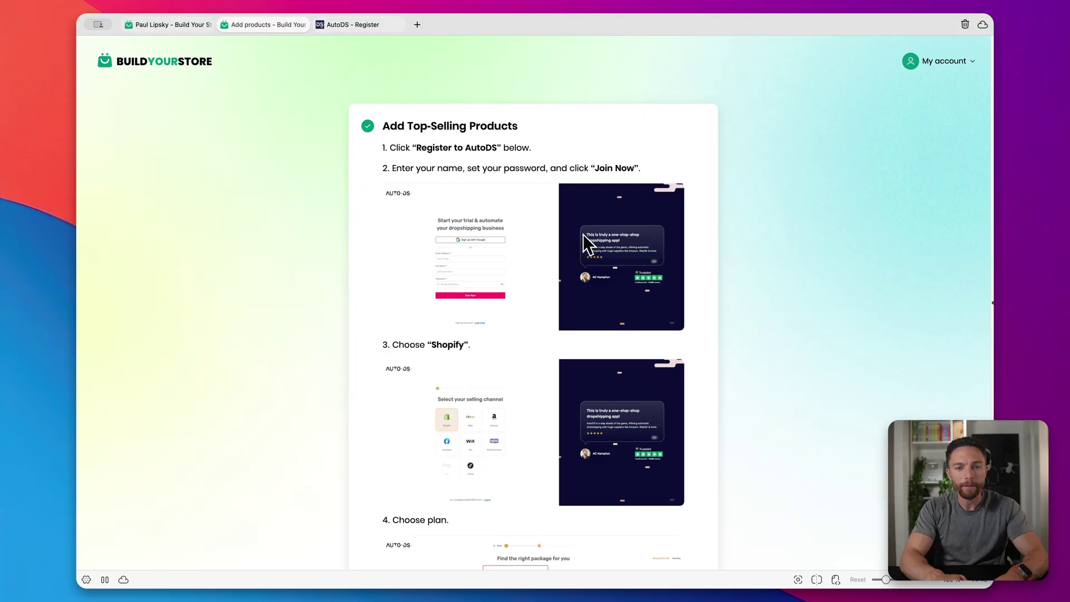
pyautogui.scroll(-1, 574, 288)
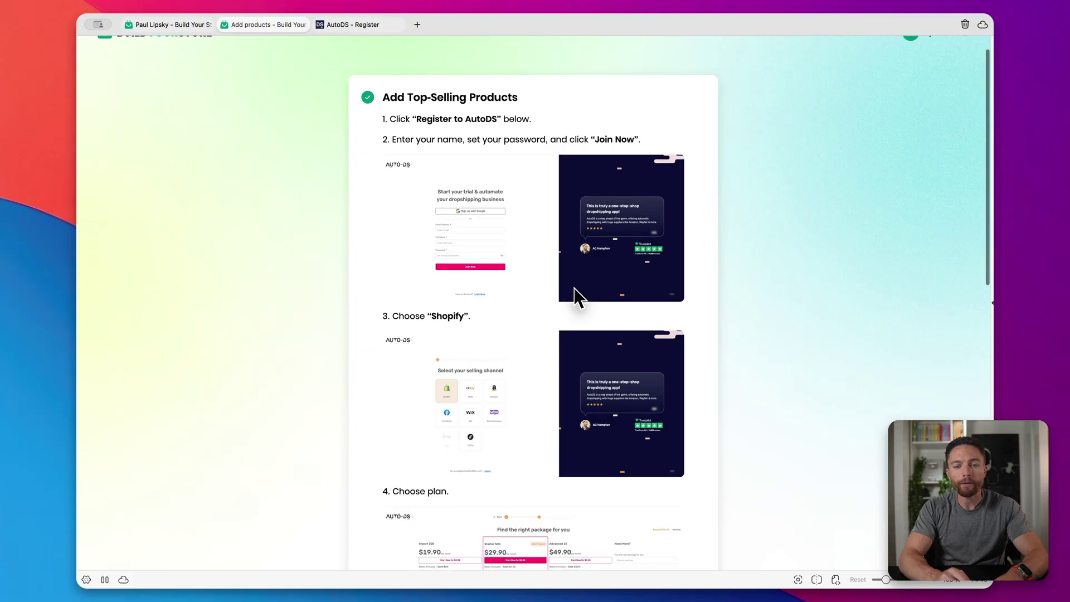
pyautogui.scroll(-6, 573, 289)
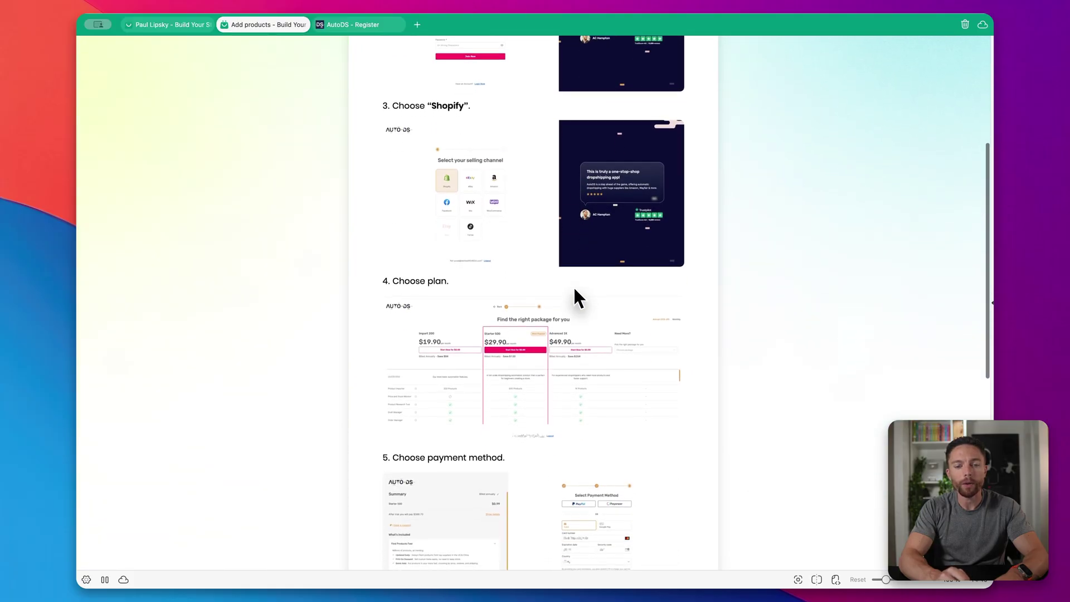
pyautogui.scroll(-4, 574, 292)
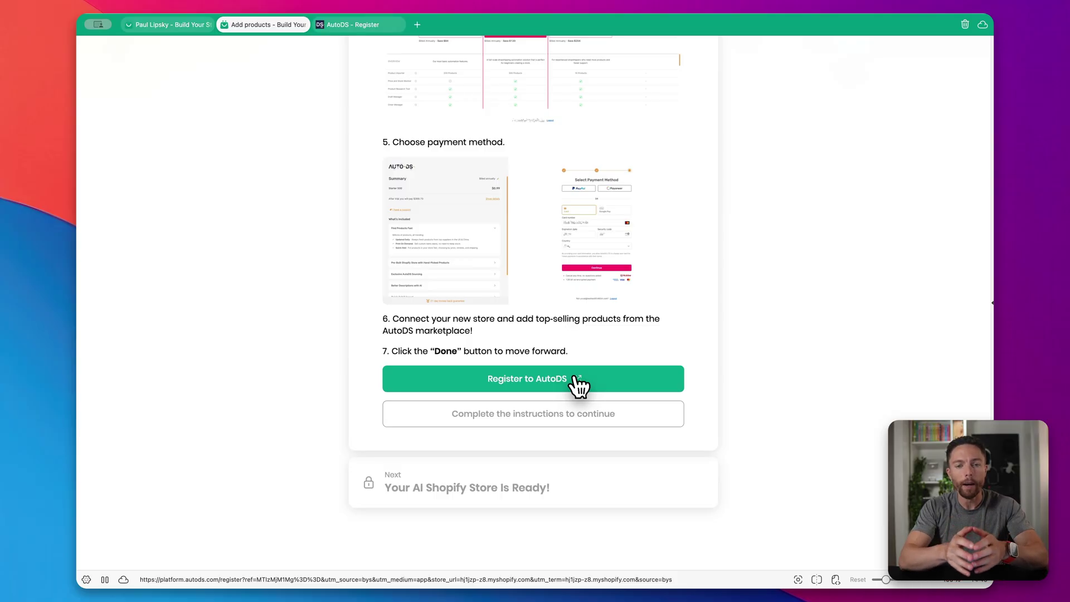
# Register for AutoDS and choose Shopify as the selling channel.
pyautogui.click(545, 383)
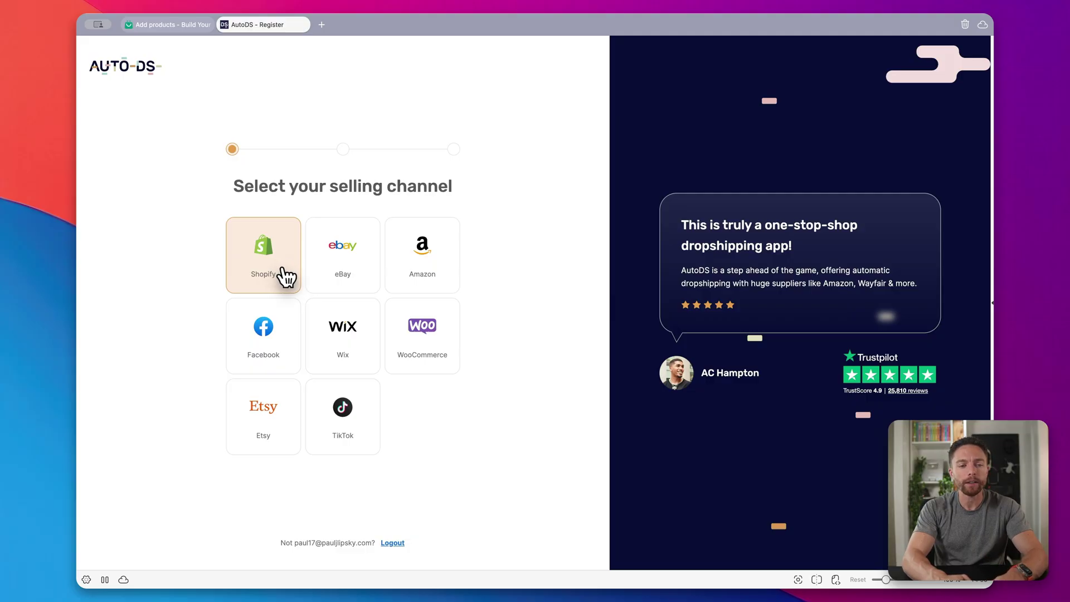
pyautogui.click(286, 276)
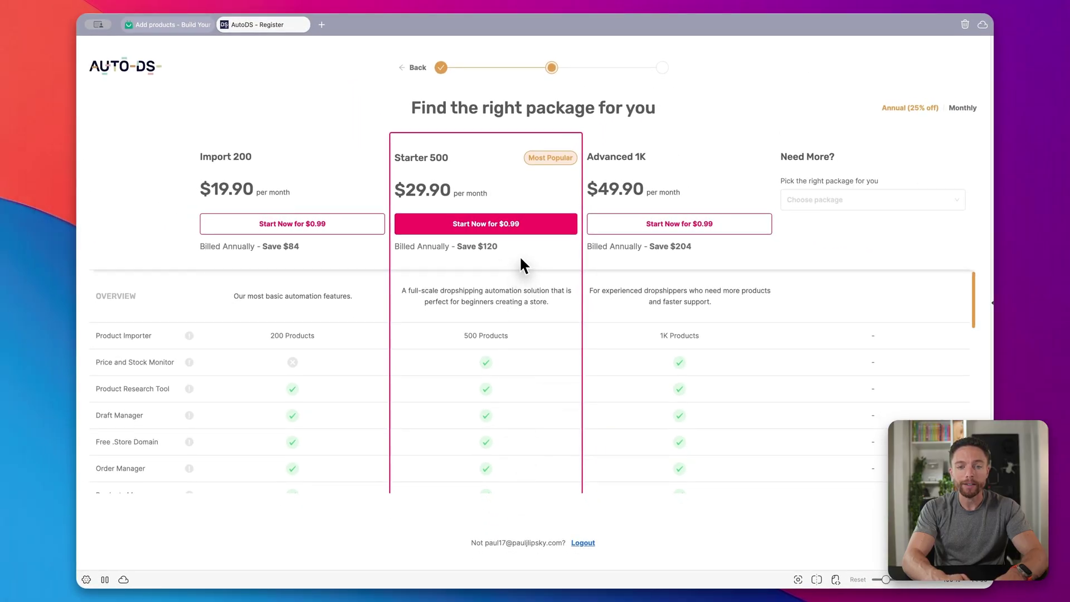
# Start the Starter 500 package trial for $0.99.
pyautogui.click(541, 236)
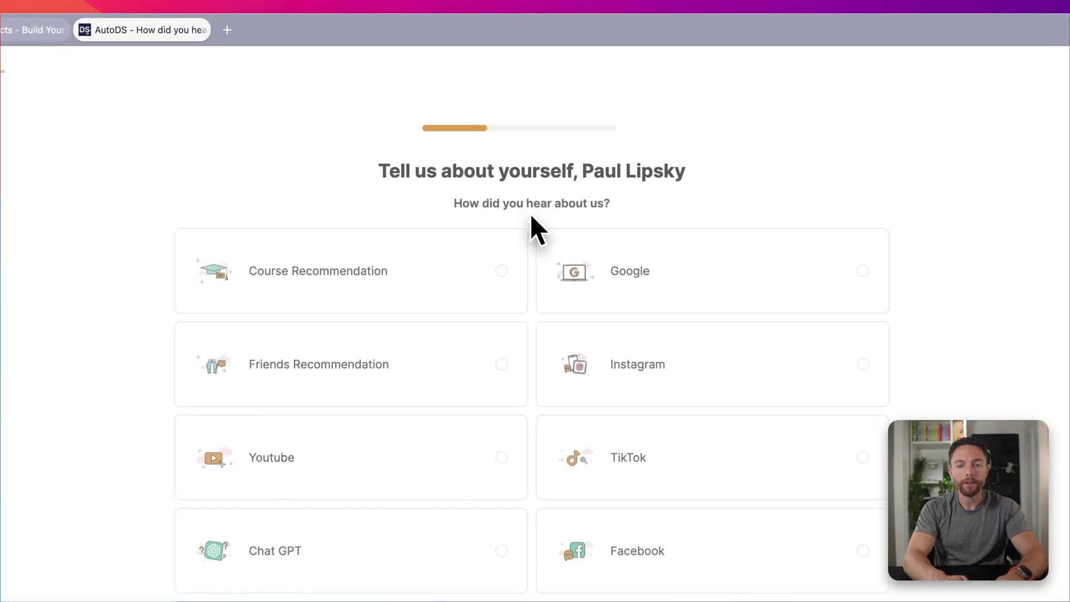
# Answer YouTube as the referral source and enter the channel's name.
pyautogui.click(498, 330)
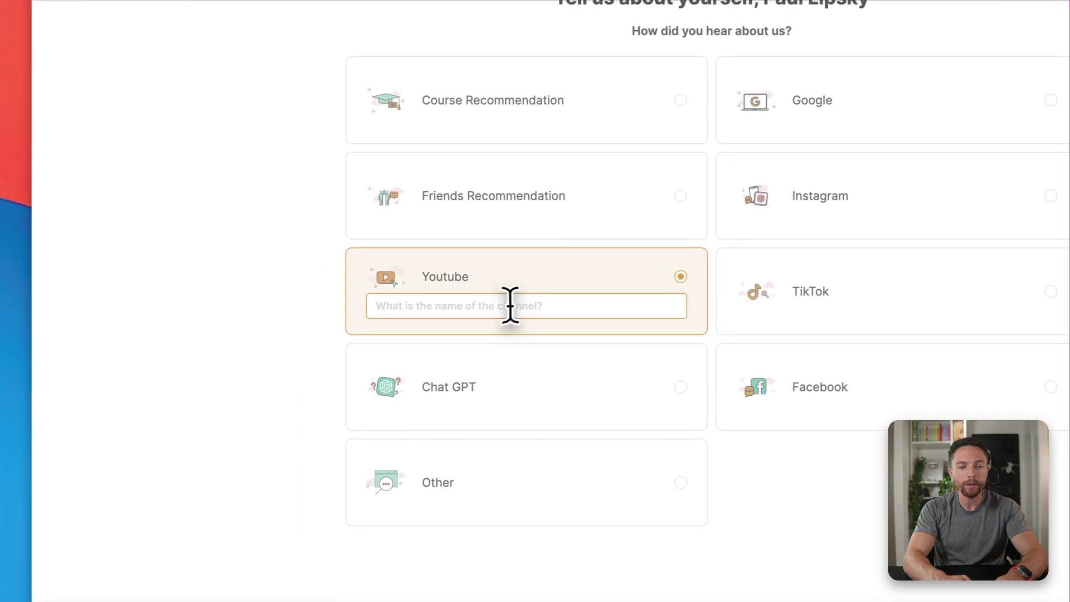
pyautogui.write('Paul Li')
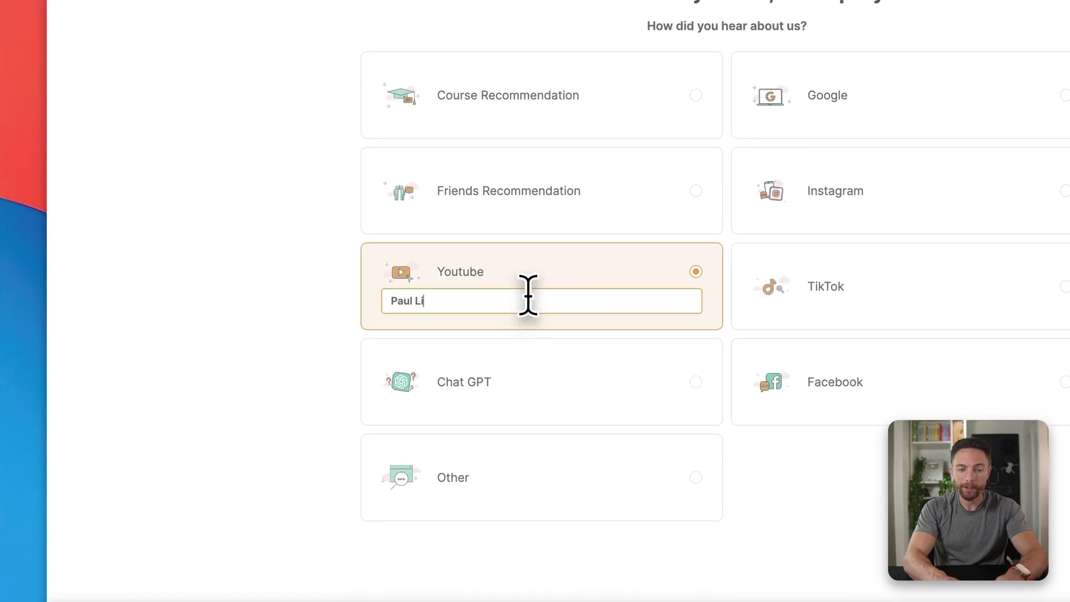
pyautogui.press('BackSpace')
pyautogui.press('BackSpace')
pyautogui.write('J Lips')
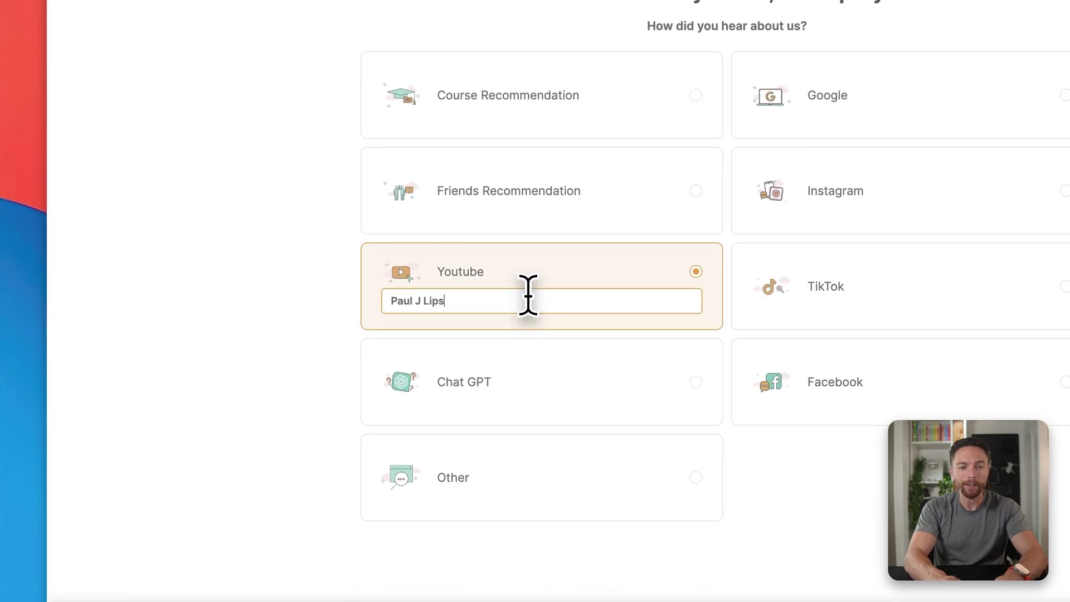
pyautogui.write('ky')
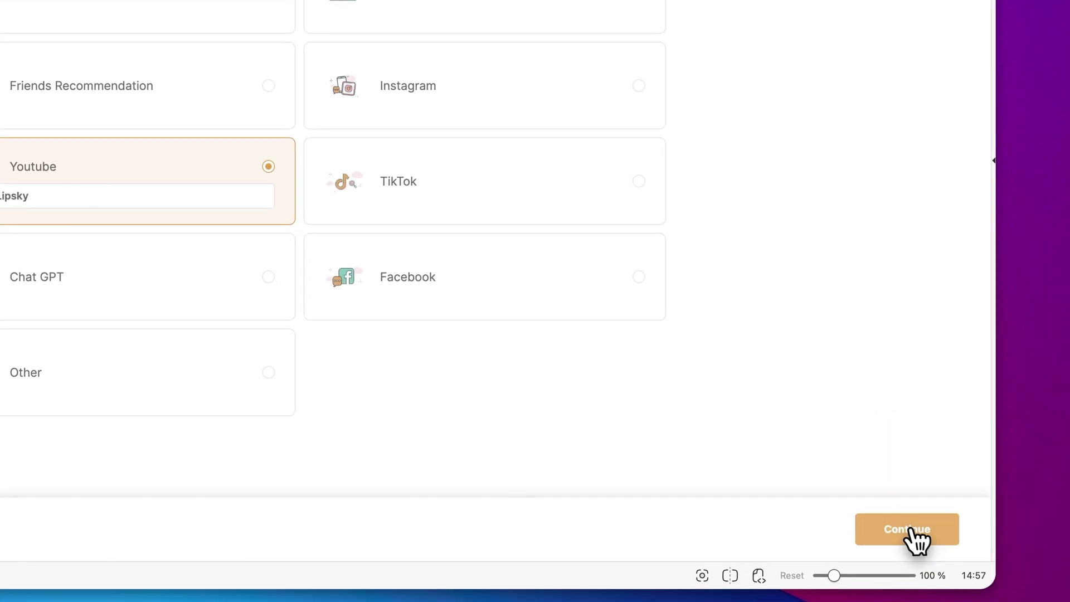
pyautogui.click(910, 529)
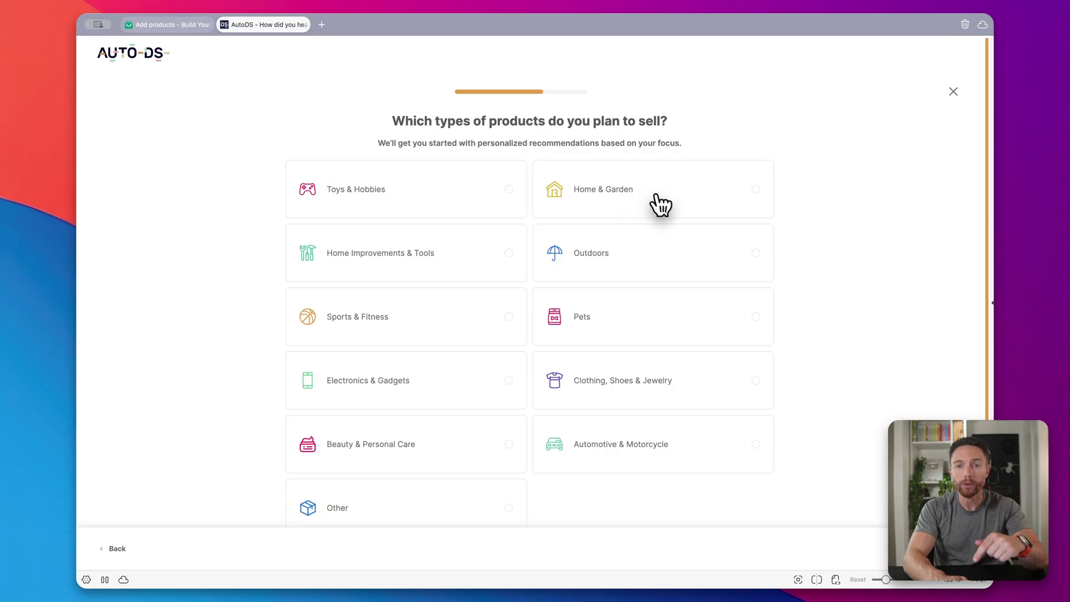
# Pick Home & Garden as the product focus and tick the usage goals.
pyautogui.click(658, 198)
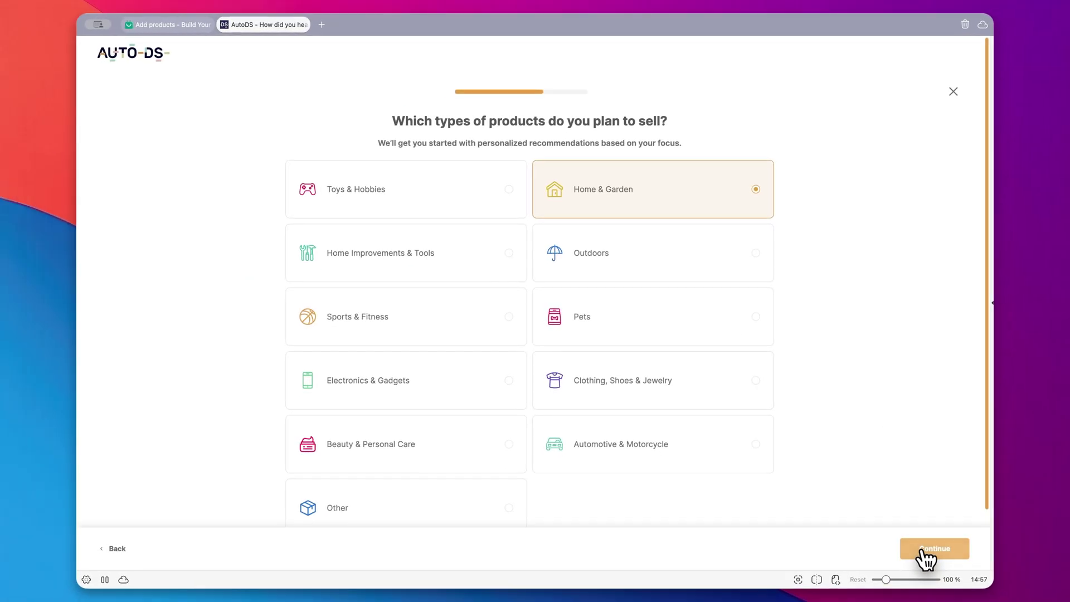
pyautogui.click(926, 554)
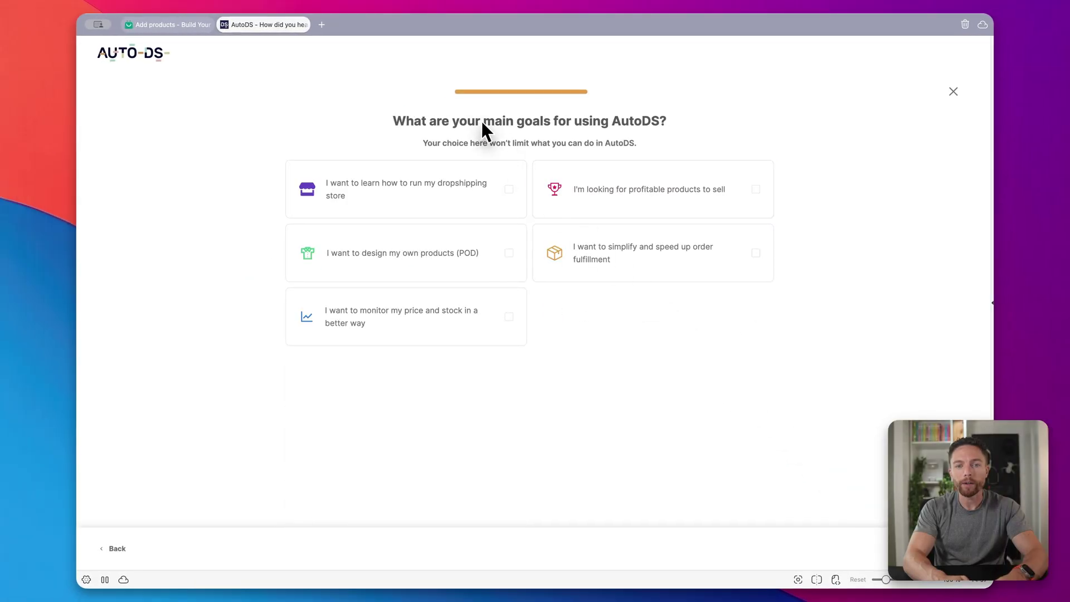
pyautogui.click(511, 199)
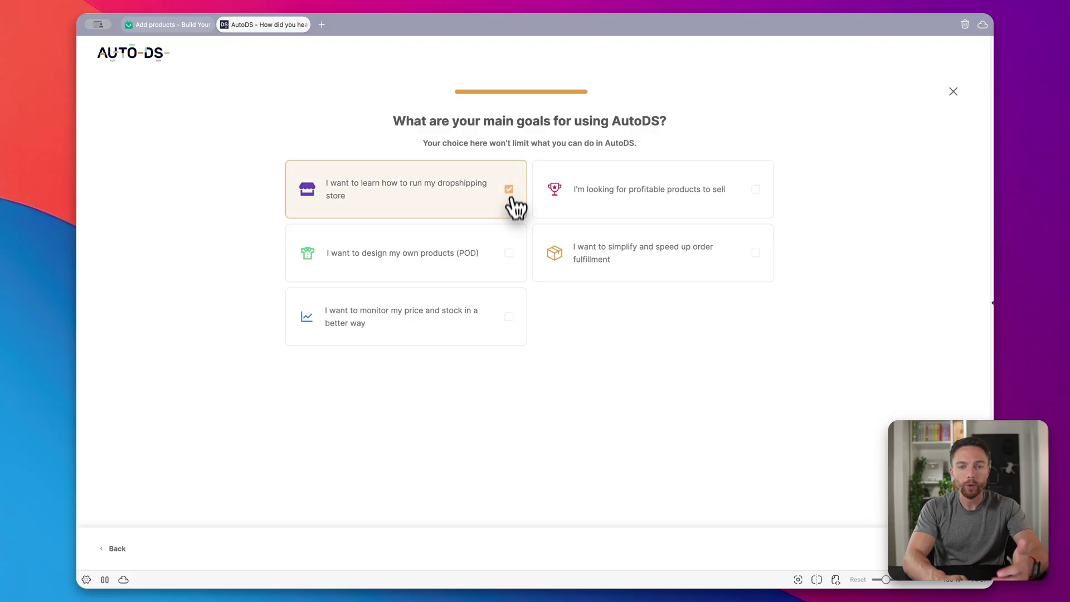
pyautogui.click(510, 268)
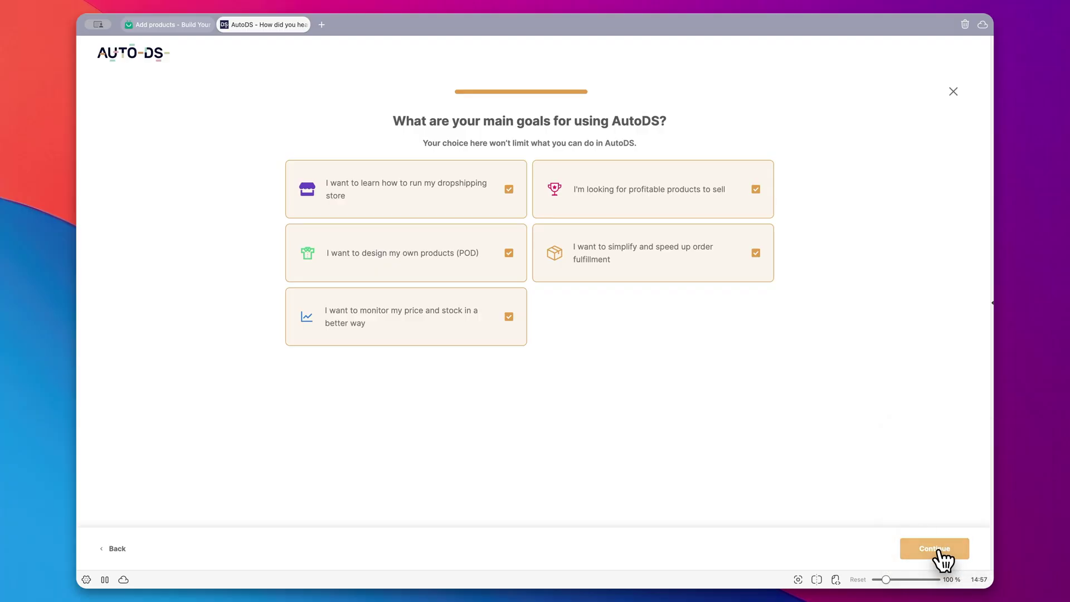
pyautogui.click(939, 551)
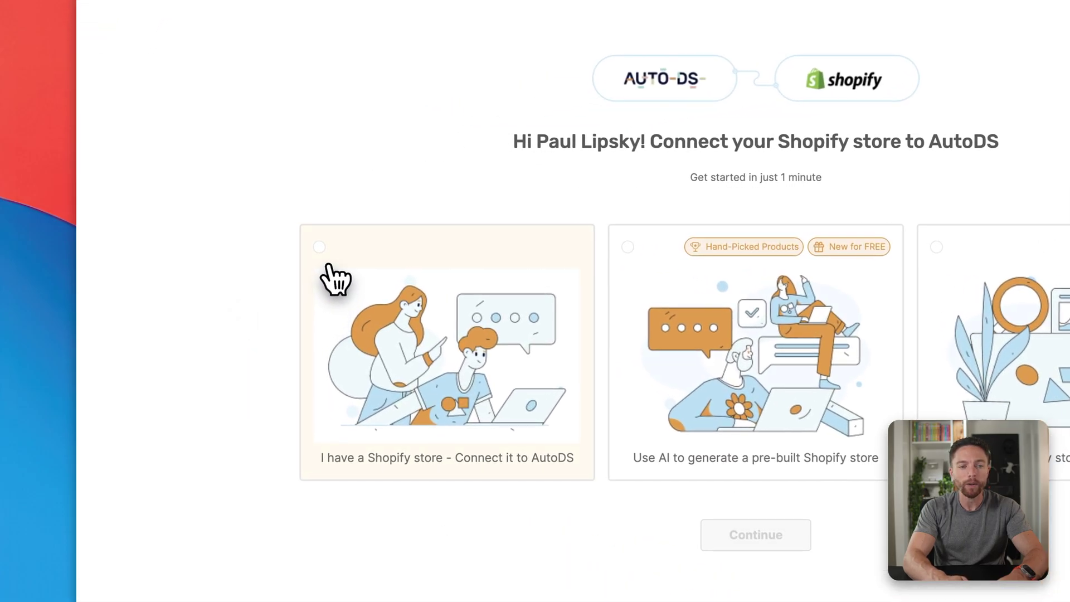
# Connect the existing Shopify store by installing the AutoDS app.
pyautogui.click(333, 276)
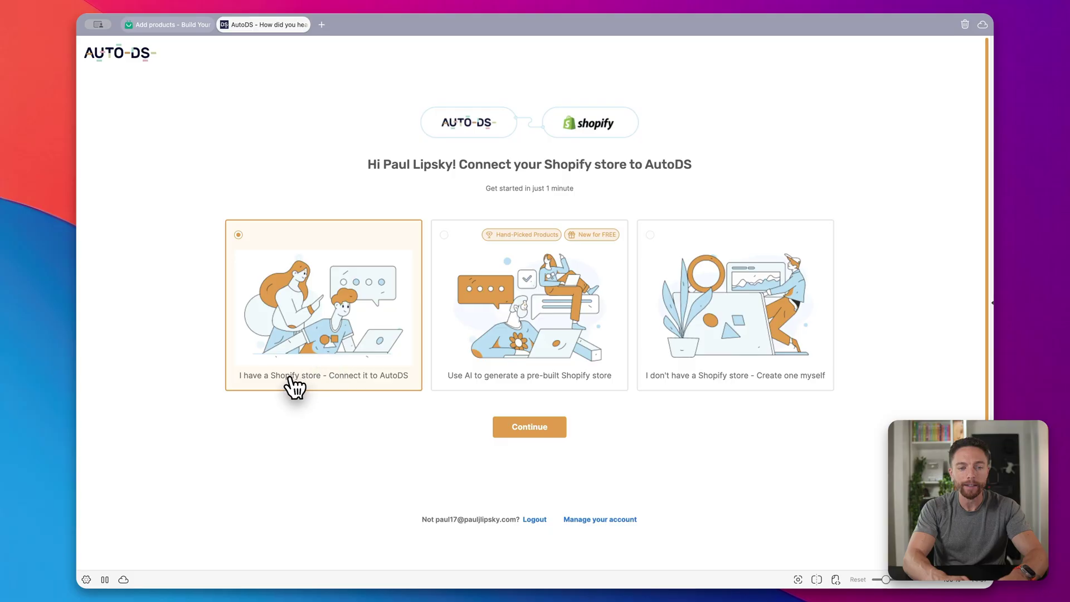
pyautogui.click(530, 429)
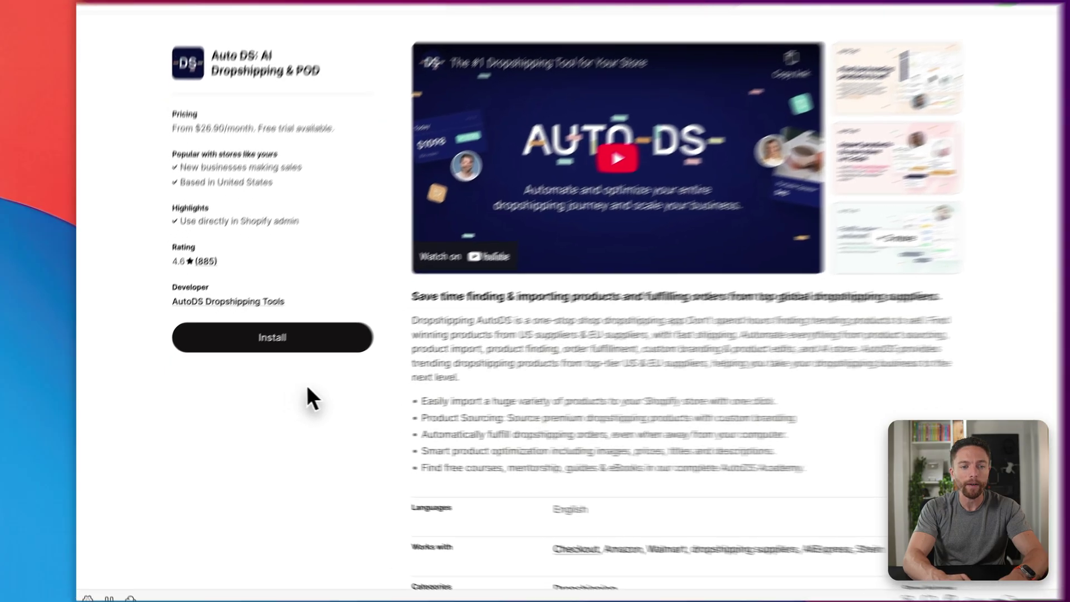
pyautogui.click(298, 337)
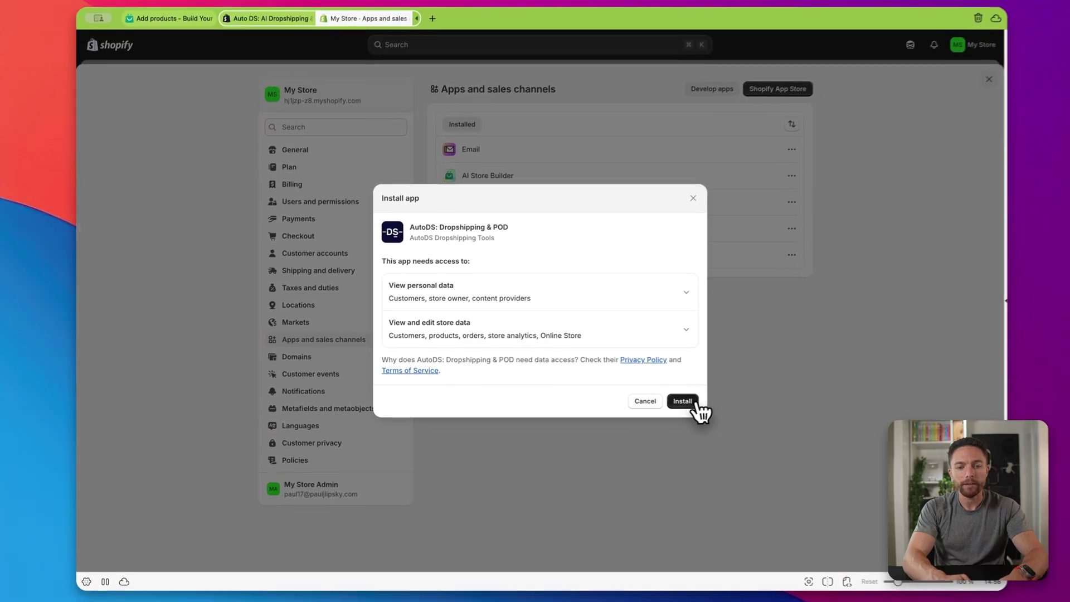
pyautogui.click(687, 404)
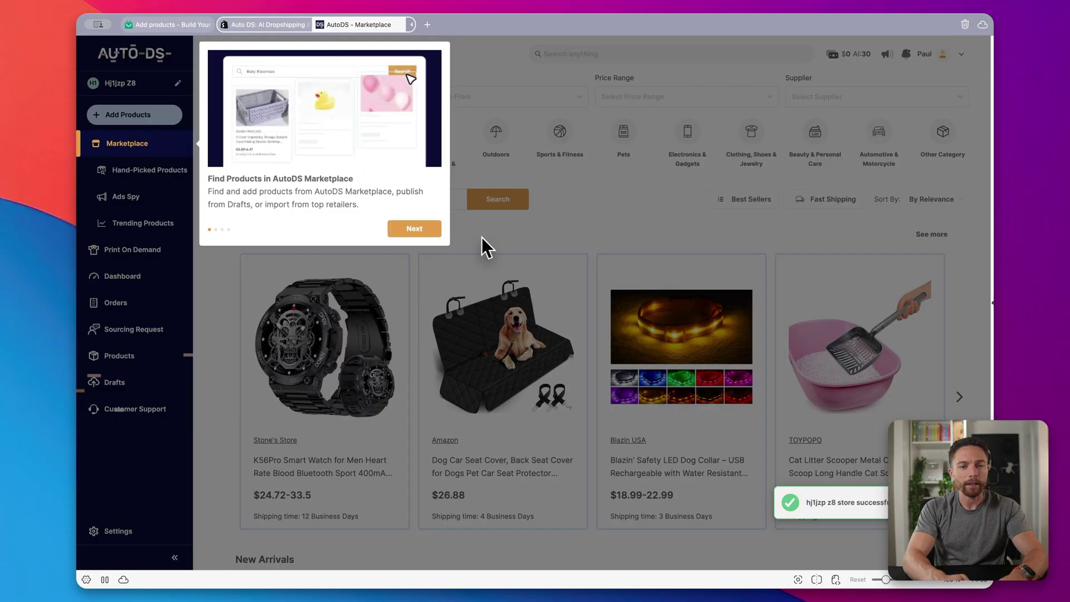
# Finish the Marketplace onboarding tips and collapse the Store Setup Guide.
pyautogui.click(423, 230)
pyautogui.click(429, 233)
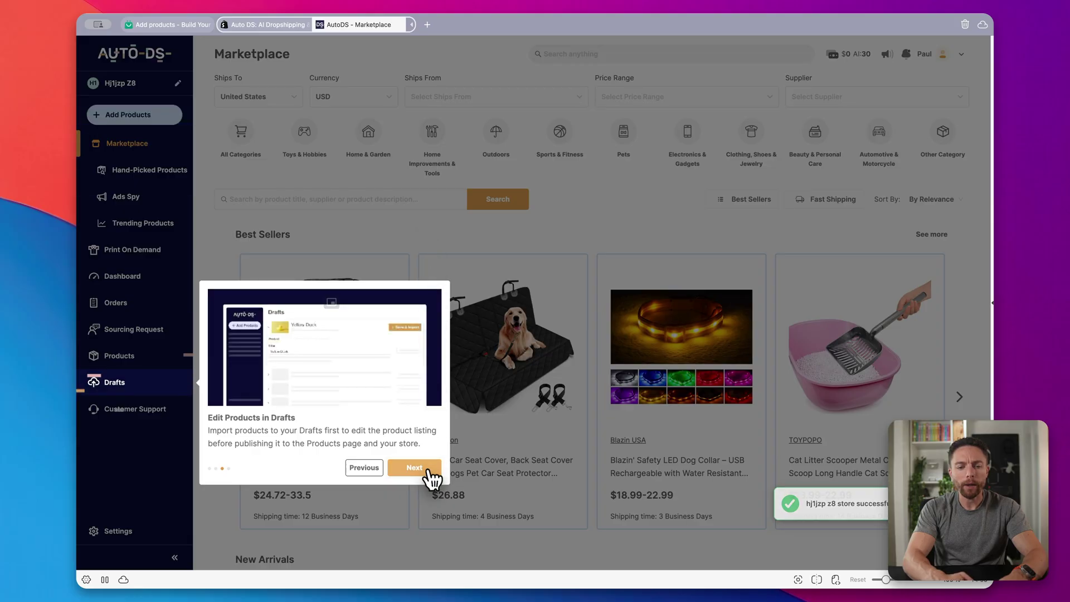
pyautogui.click(419, 467)
pyautogui.click(421, 443)
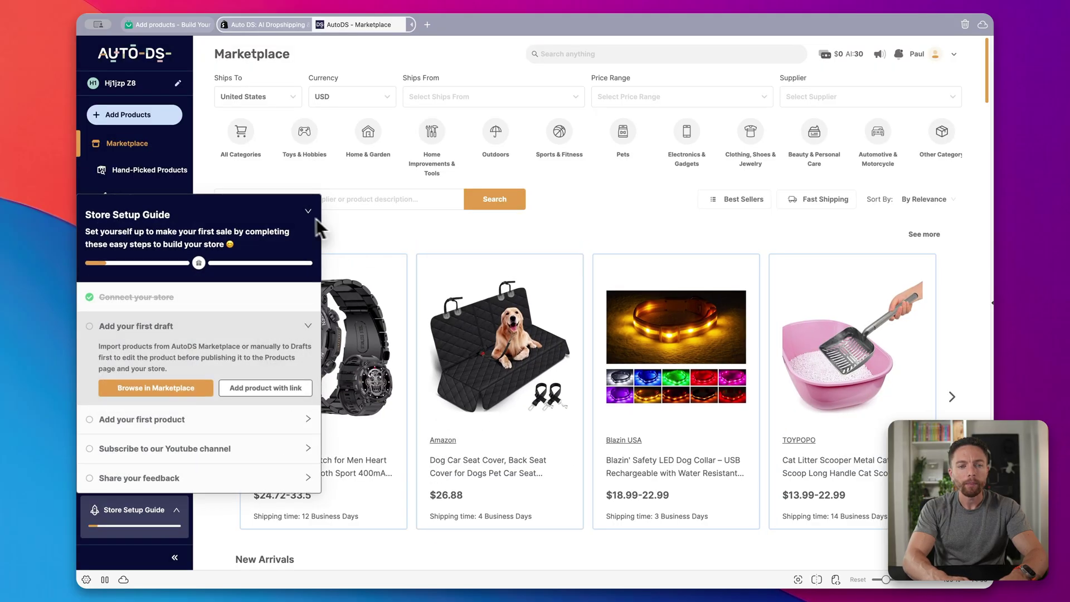
pyautogui.click(308, 212)
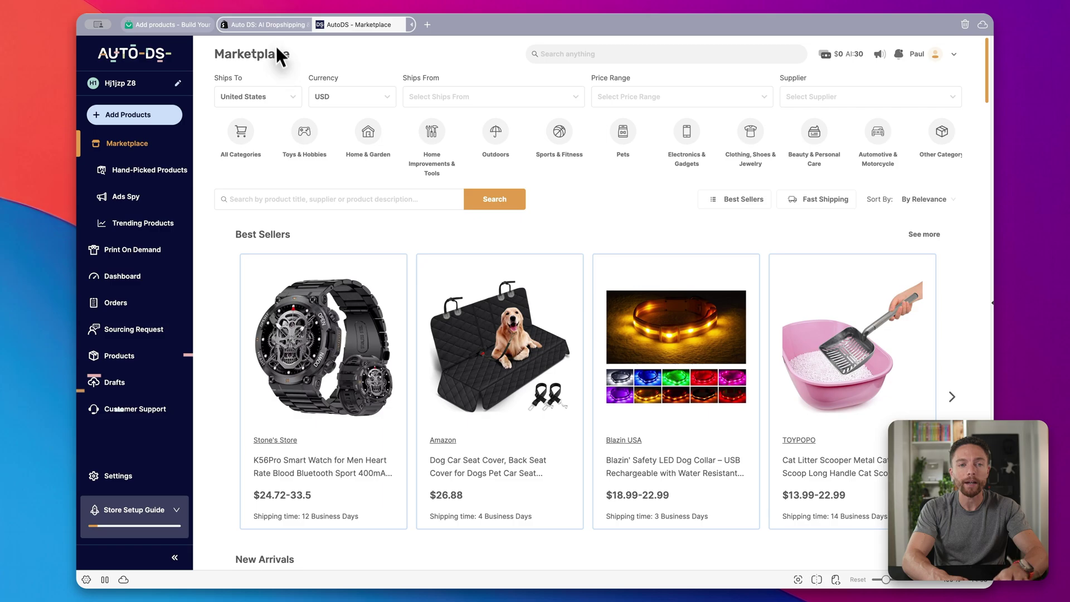
# Mark the AutoDS registration step as Done in the Build Your Store guide.
pyautogui.click(170, 25)
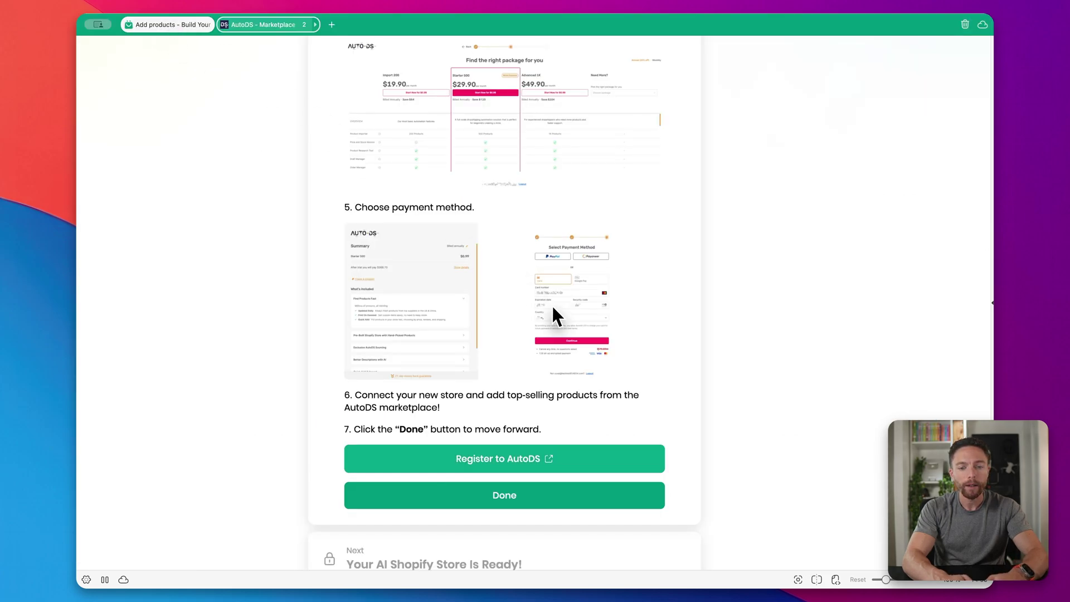
pyautogui.scroll(-1, 551, 304)
pyautogui.click(533, 492)
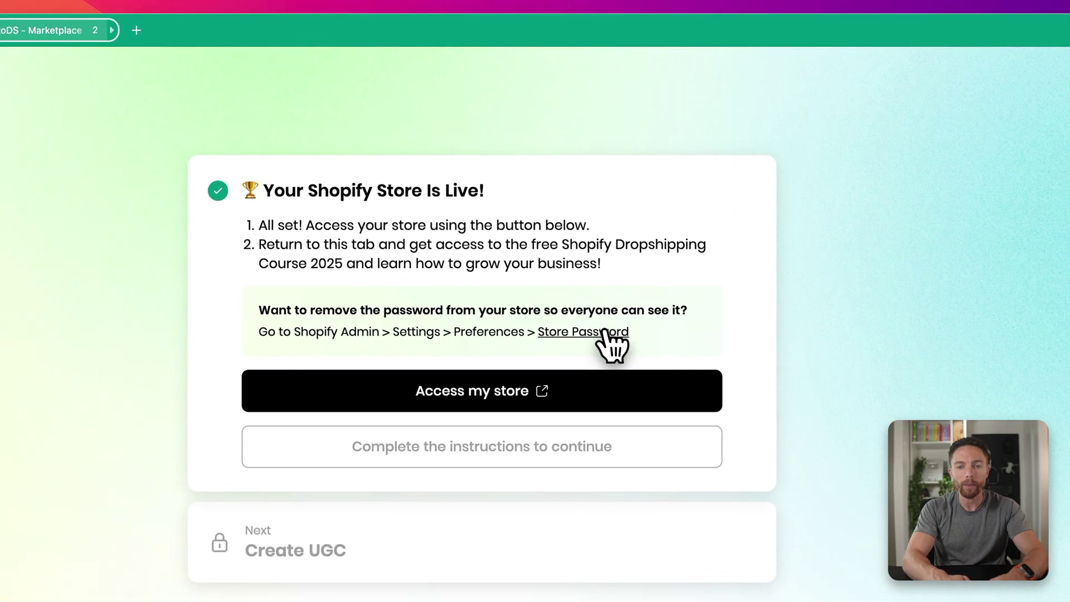
pyautogui.click(603, 332)
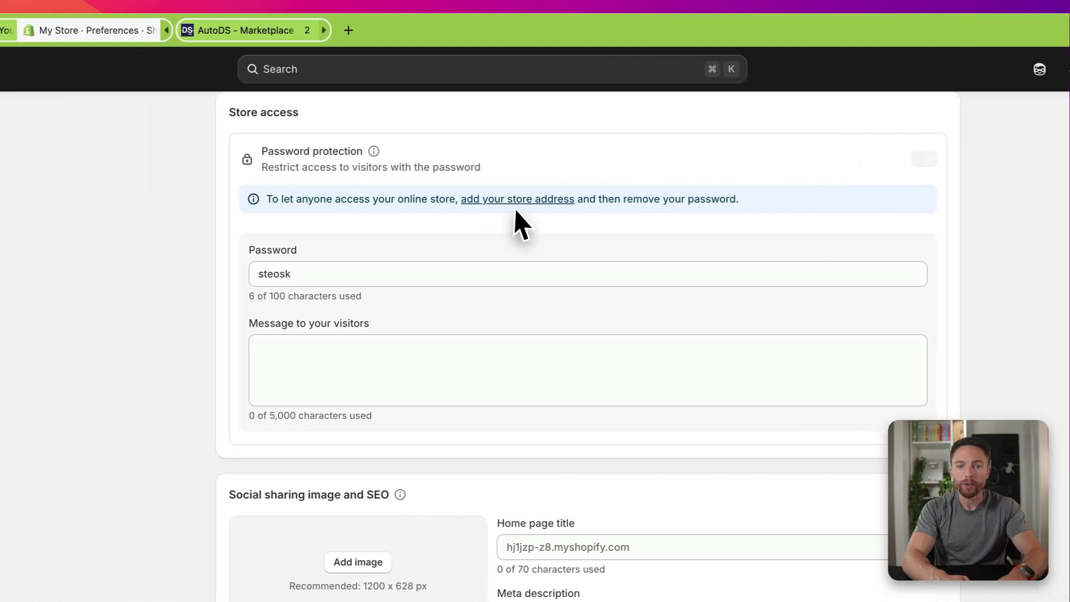
# Turn off Shopify store password protection and save the change.
pyautogui.click(536, 199)
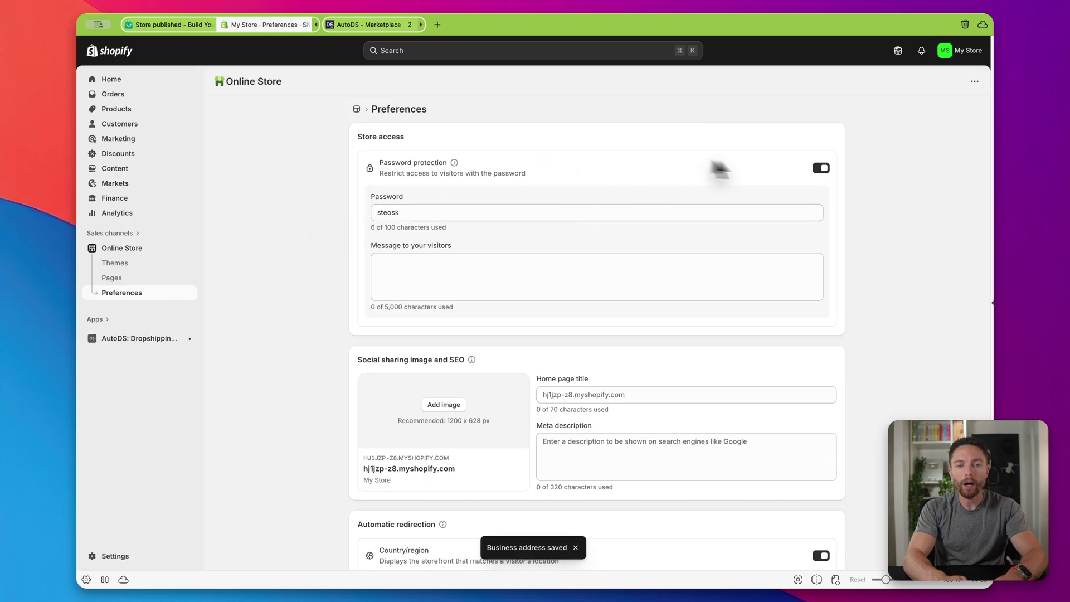
pyautogui.click(821, 168)
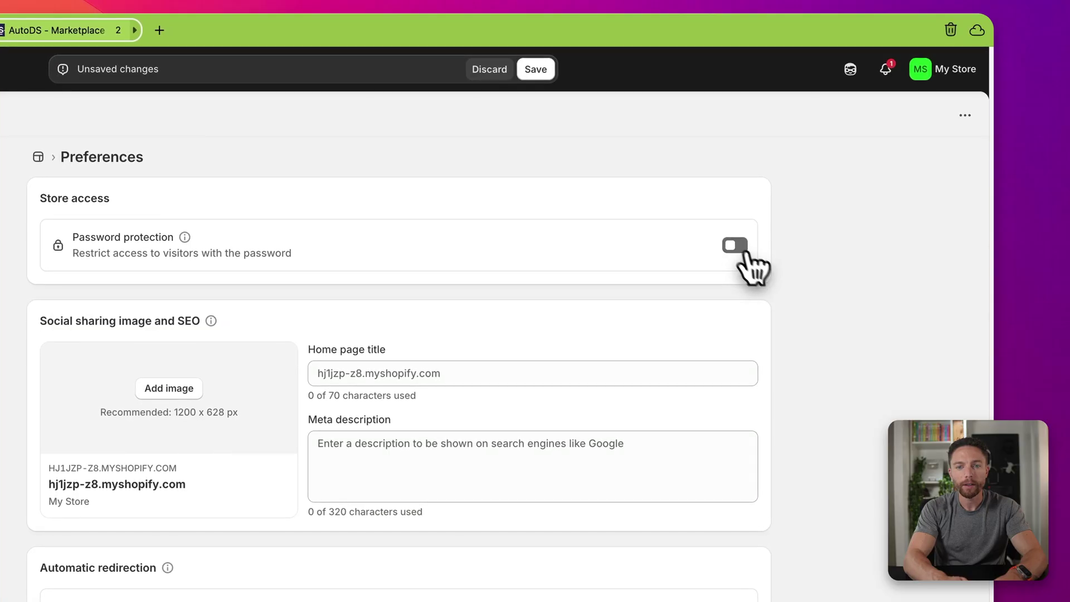
pyautogui.click(536, 70)
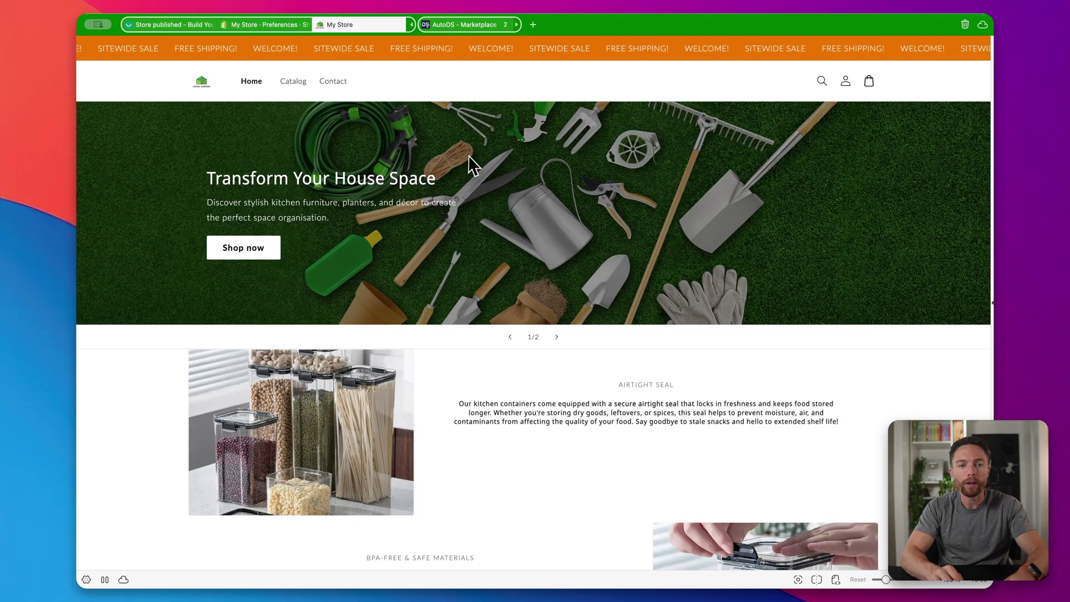
# Flip the hero slideshow between the garden tools and gardener slides.
pyautogui.scroll(3, 469, 156)
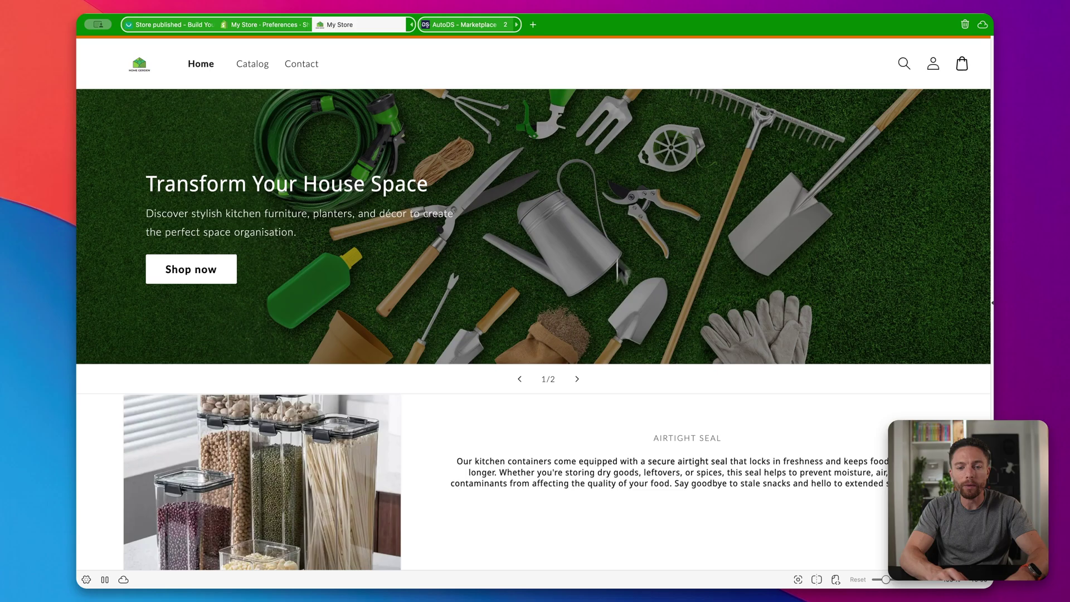
pyautogui.click(579, 378)
pyautogui.click(521, 380)
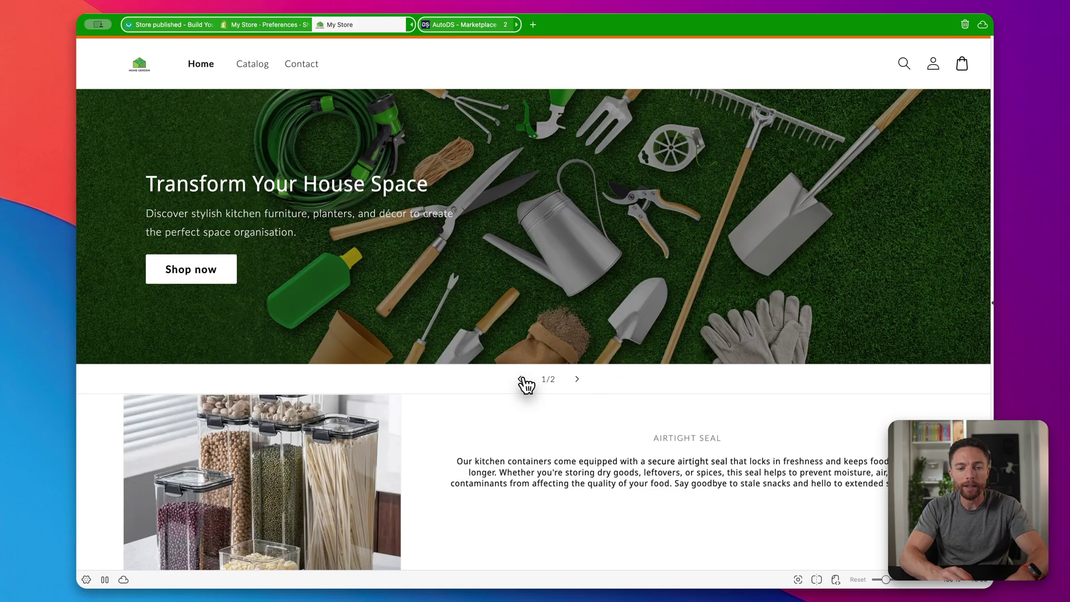
pyautogui.click(578, 379)
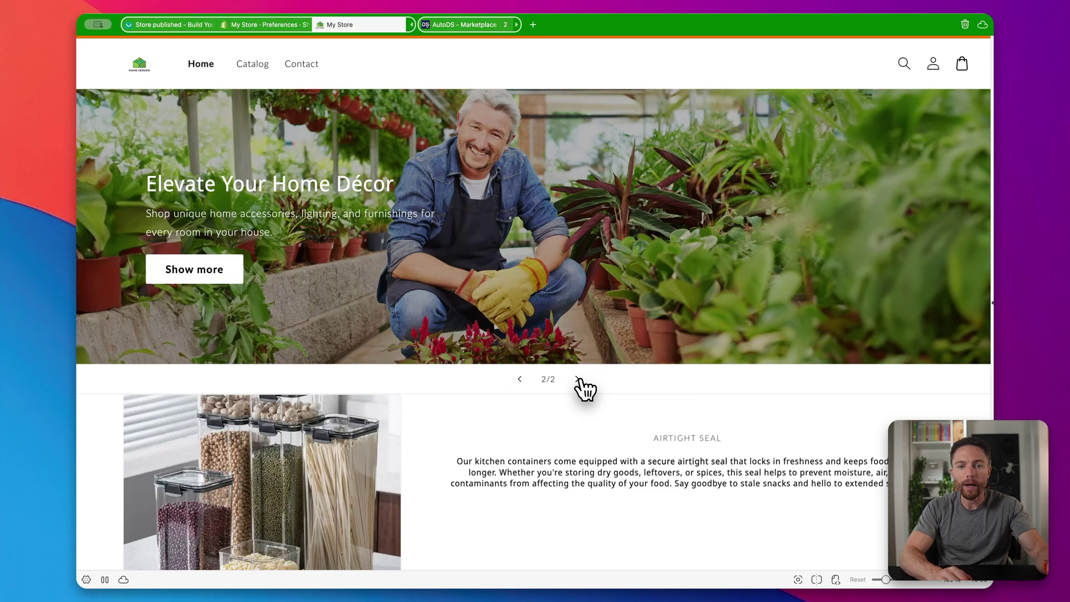
pyautogui.click(520, 380)
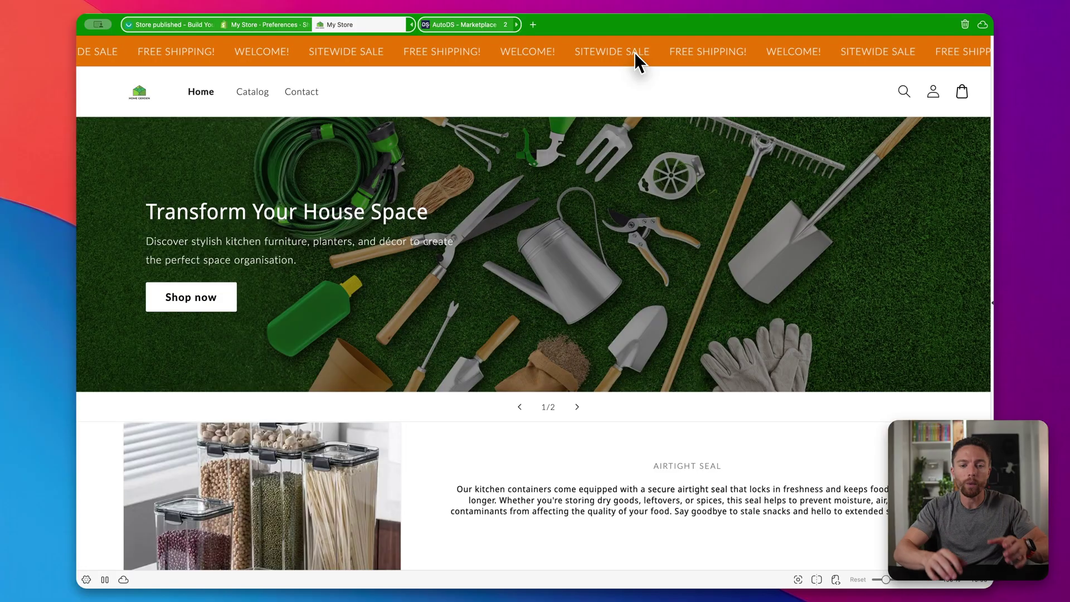
# Browse the home page sections, including 'Organize Your Kitchen with Ease', then return to the top.
pyautogui.scroll(-4, 625, 213)
pyautogui.scroll(-2, 625, 223)
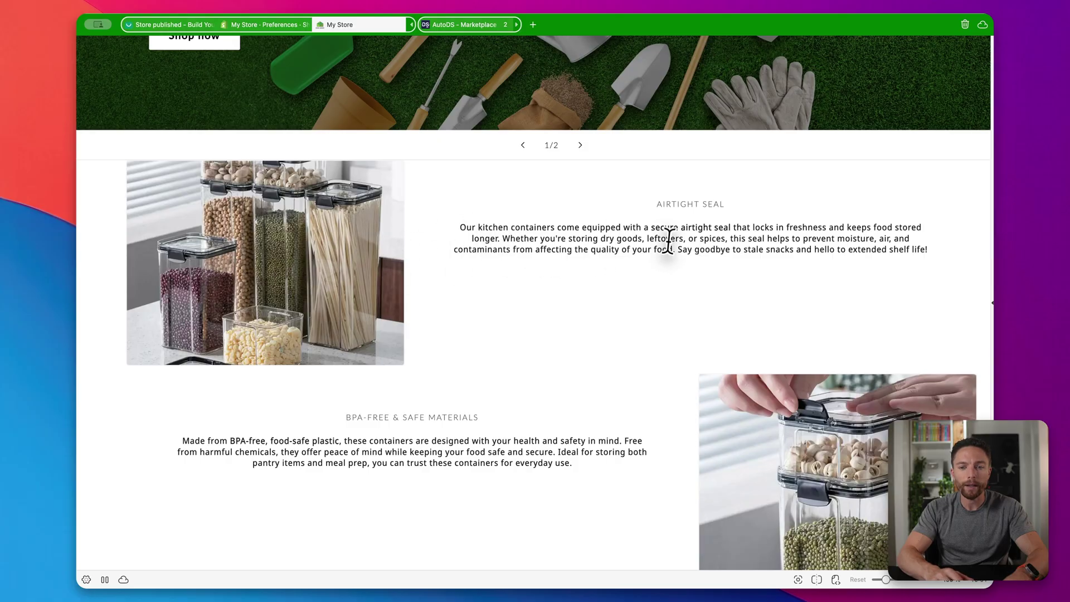
pyautogui.scroll(-2, 628, 334)
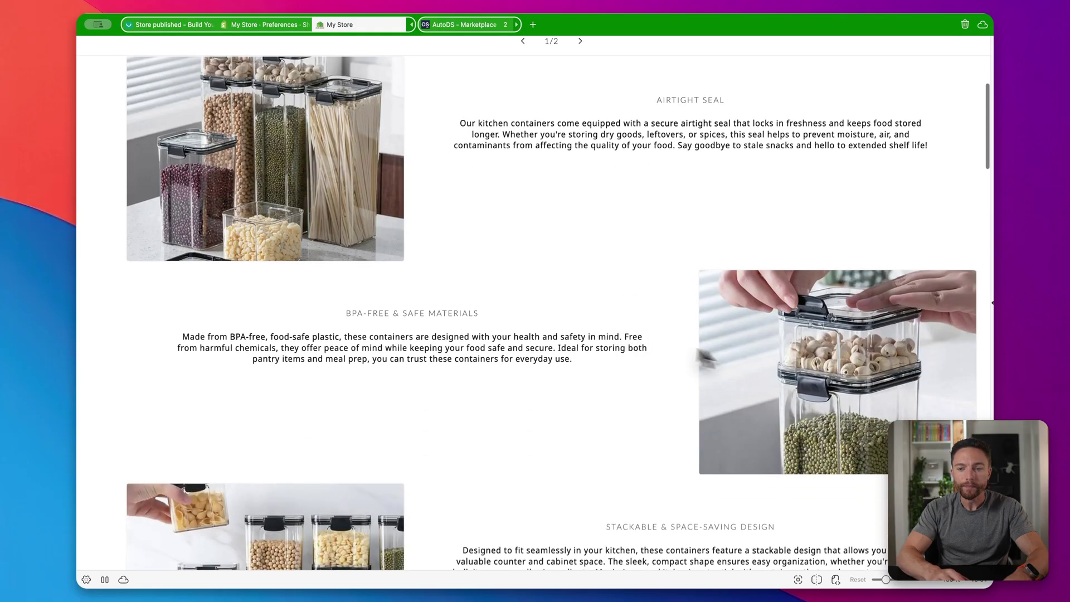
pyautogui.scroll(-2, 747, 371)
pyautogui.scroll(-2, 731, 376)
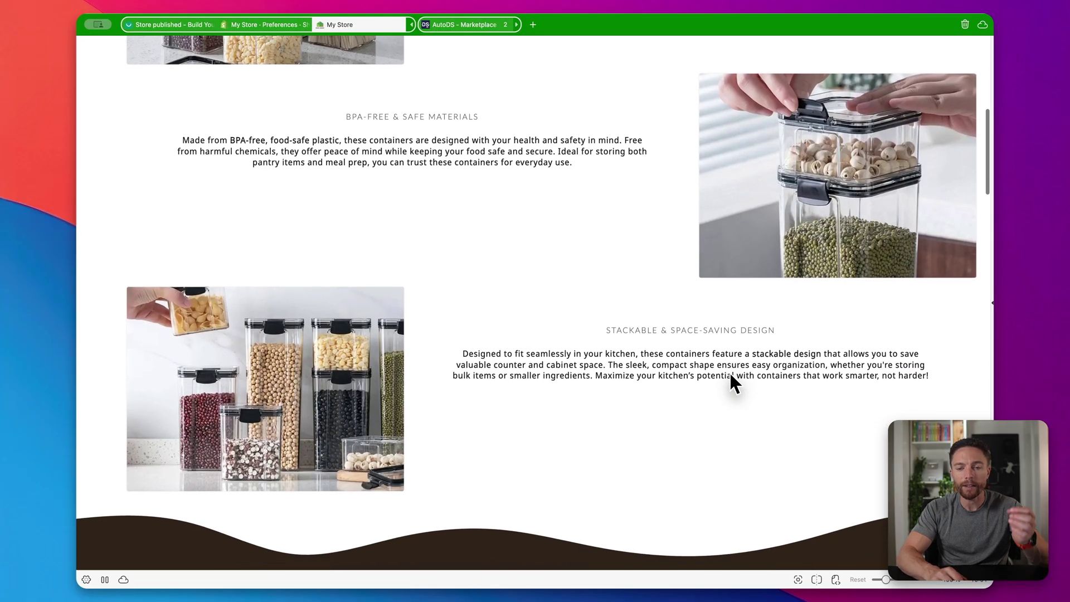
pyautogui.scroll(-2, 731, 377)
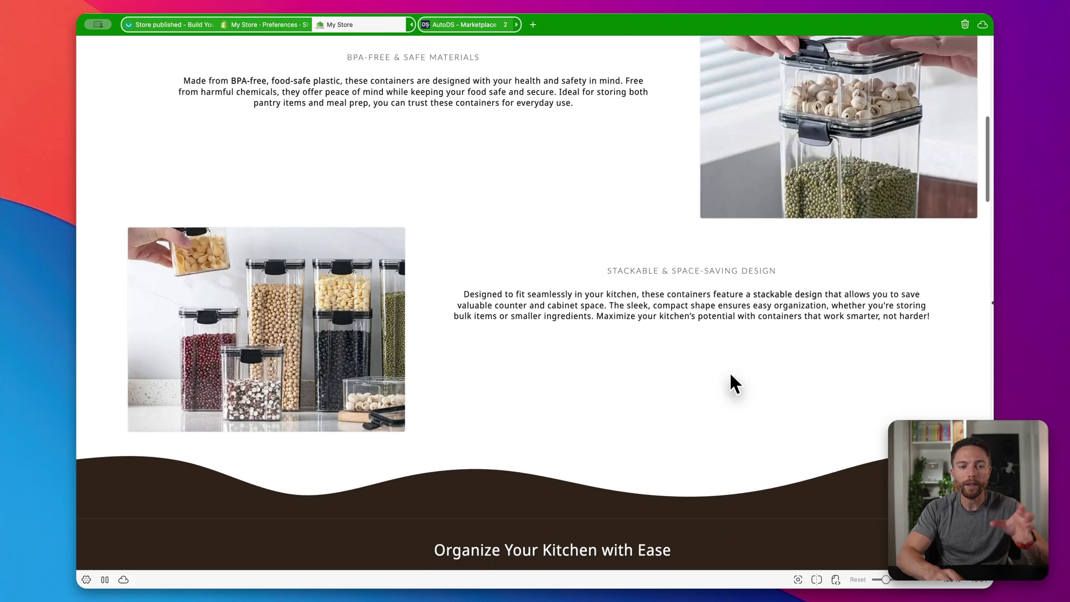
pyautogui.scroll(4, 731, 383)
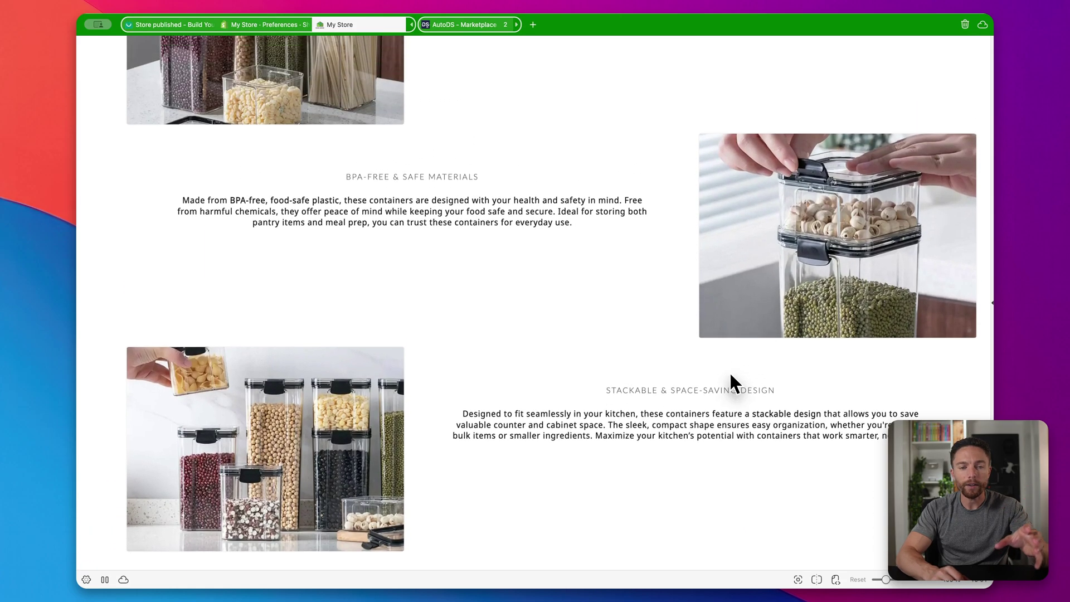
pyautogui.scroll(-10, 730, 374)
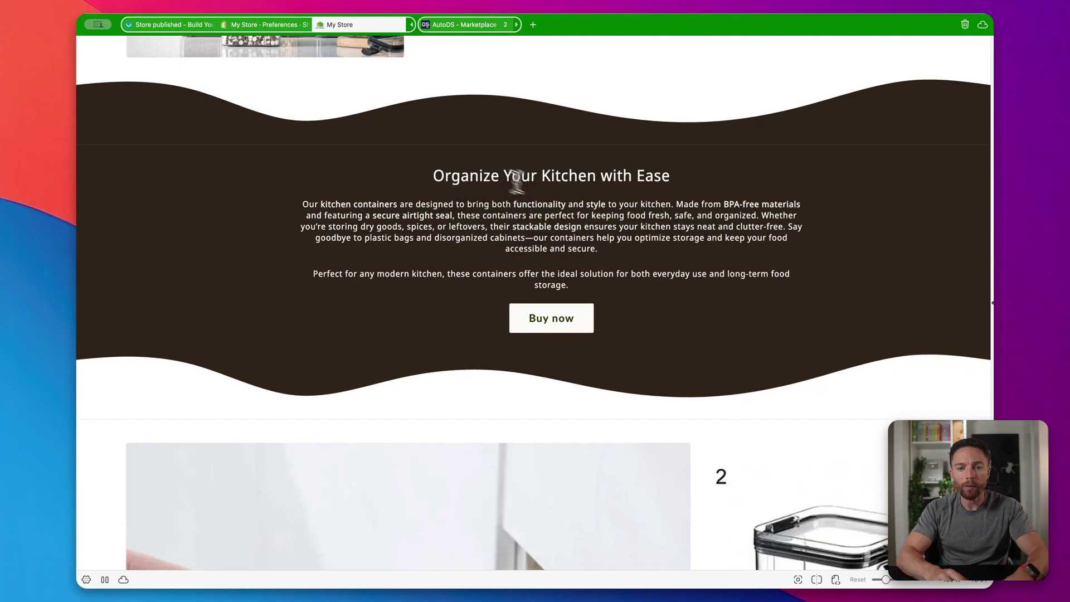
pyautogui.moveTo(515, 178); pyautogui.dragTo(625, 248)
pyautogui.click(627, 246)
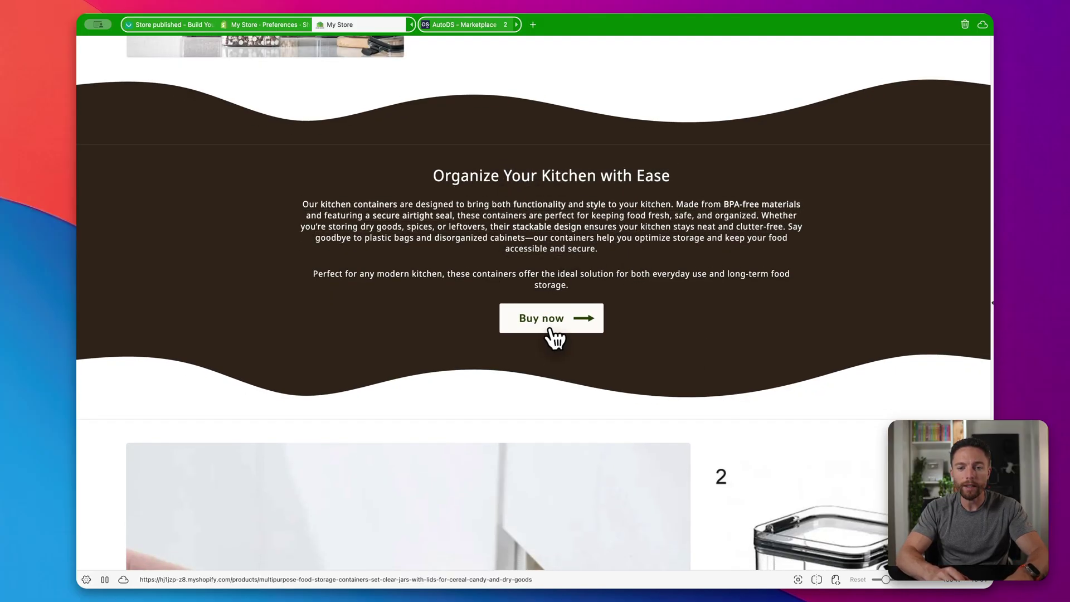
pyautogui.scroll(-14, 661, 375)
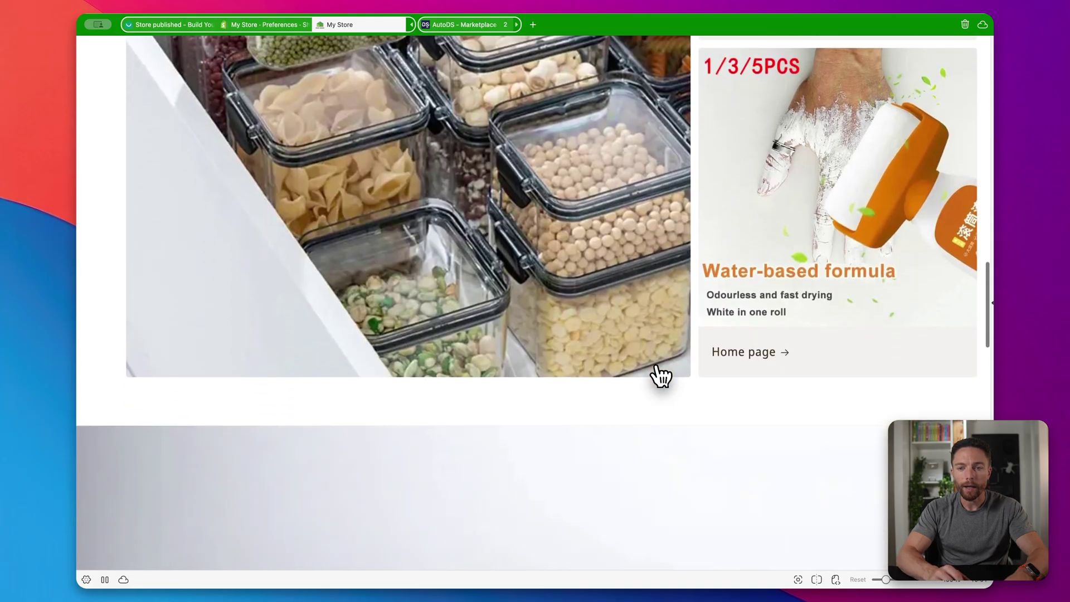
pyautogui.scroll(-14, 662, 375)
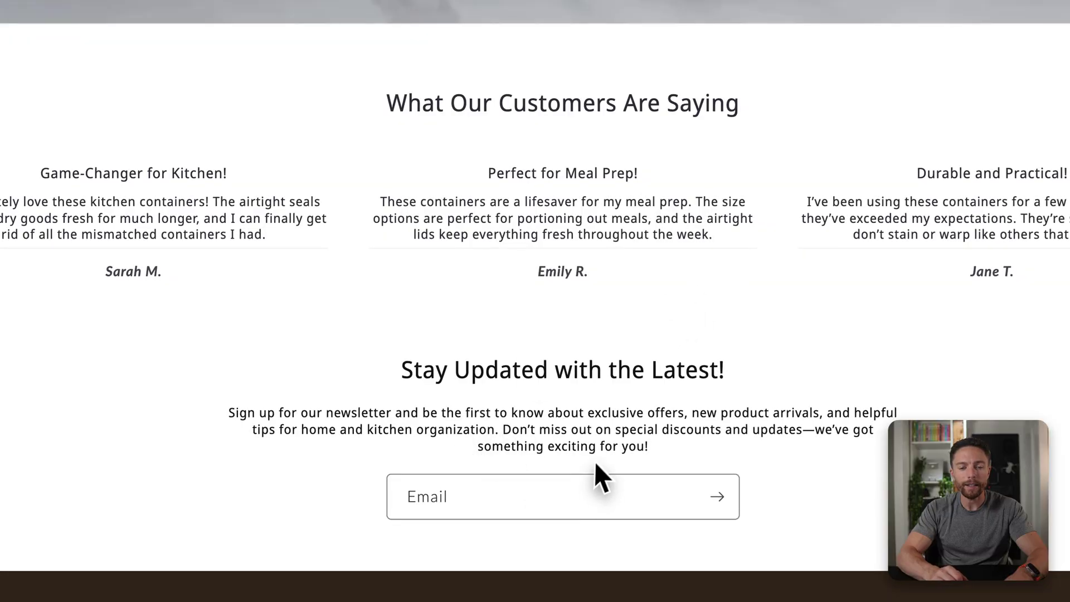
pyautogui.scroll(15, 592, 413)
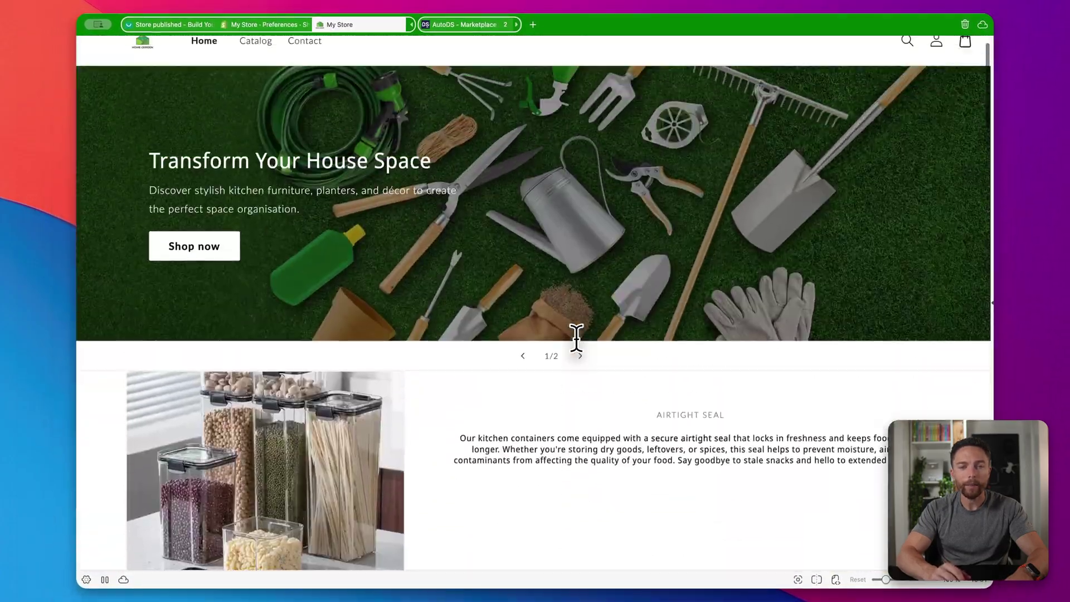
pyautogui.scroll(2, 576, 337)
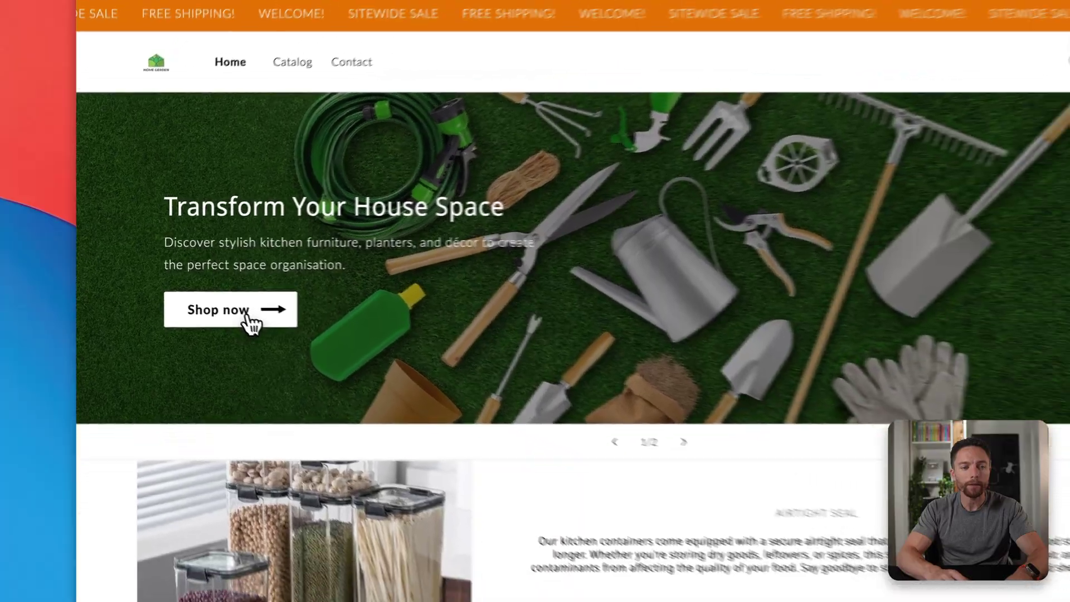
# Look over the food storage containers product page.
pyautogui.click(276, 334)
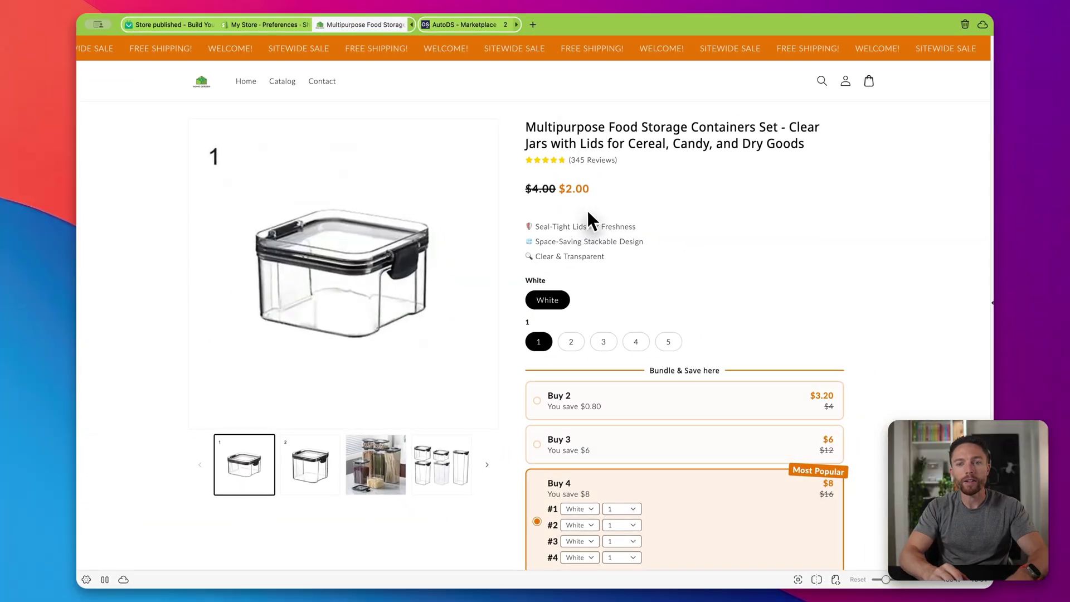
pyautogui.scroll(-20, 588, 209)
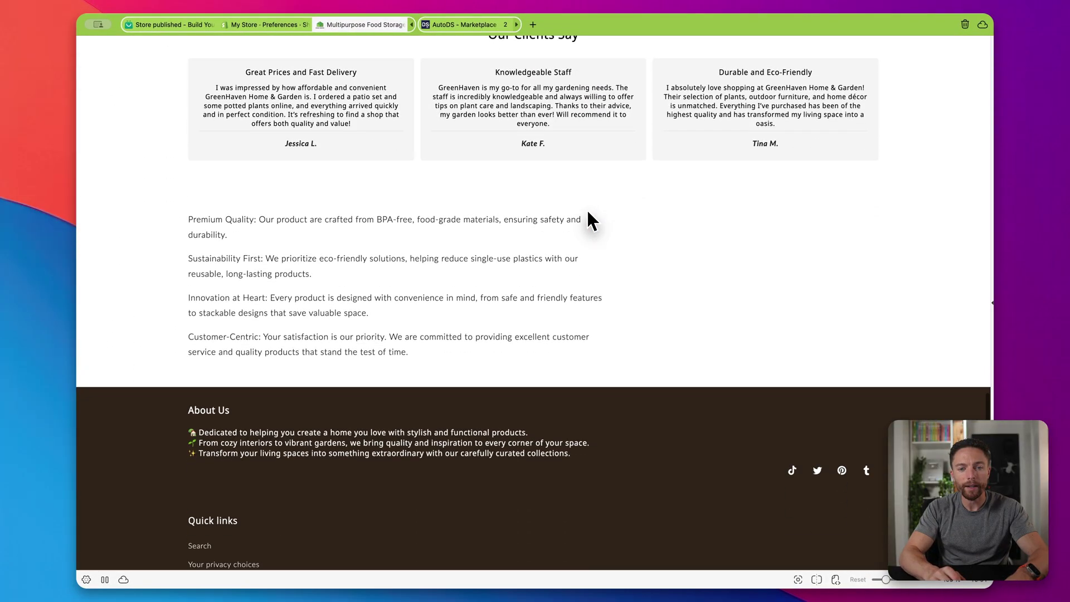
pyautogui.scroll(20, 587, 210)
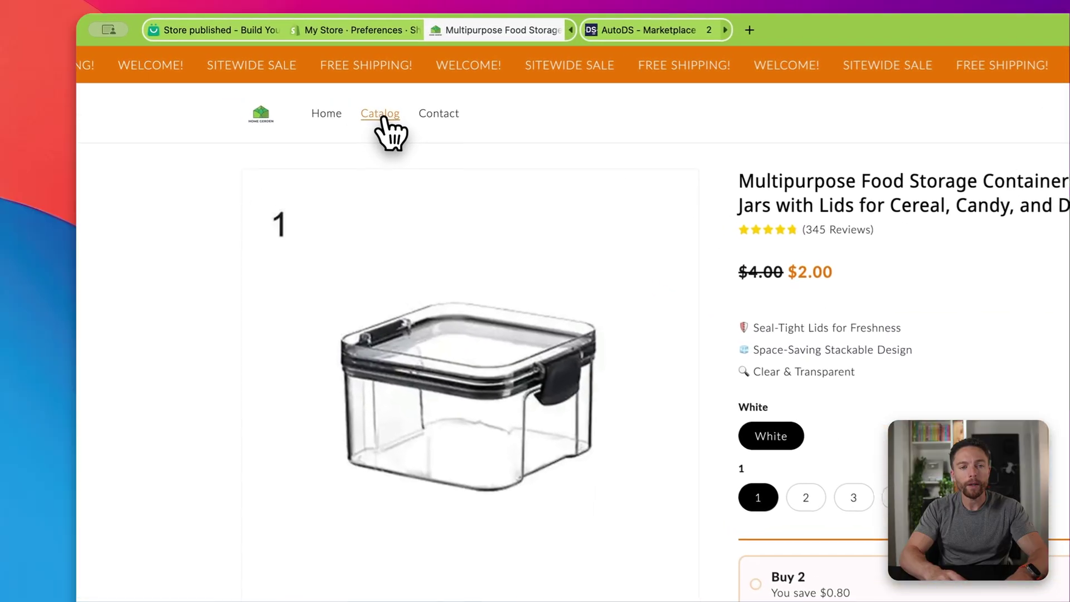
# Open the store Catalog and scroll through its 10-product grid.
pyautogui.click(384, 118)
pyautogui.scroll(-4, 588, 268)
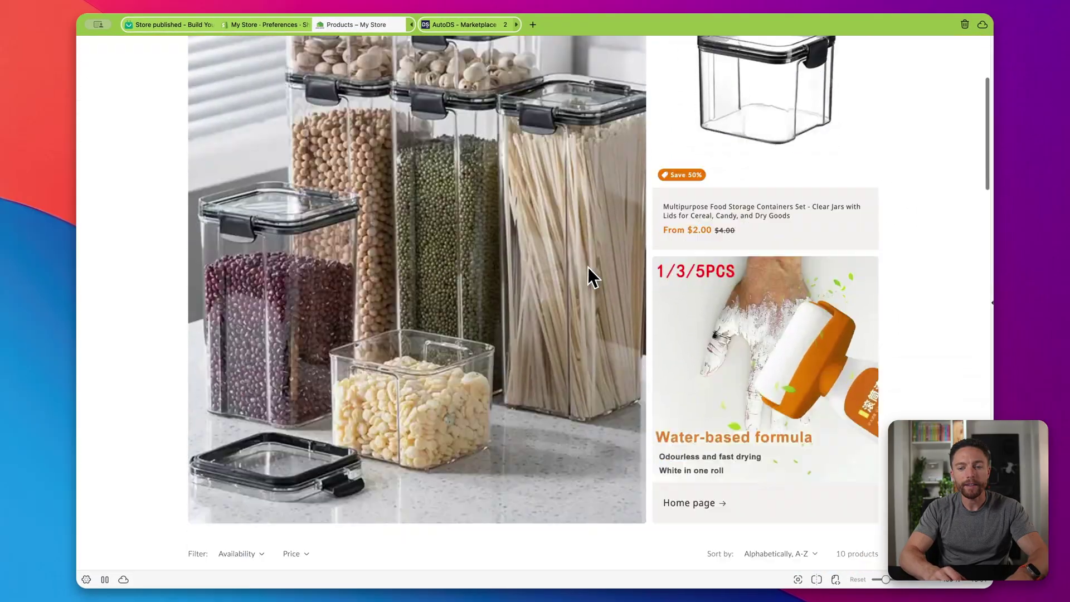
pyautogui.scroll(-4, 589, 272)
pyautogui.scroll(2, 589, 272)
pyautogui.scroll(-6, 589, 272)
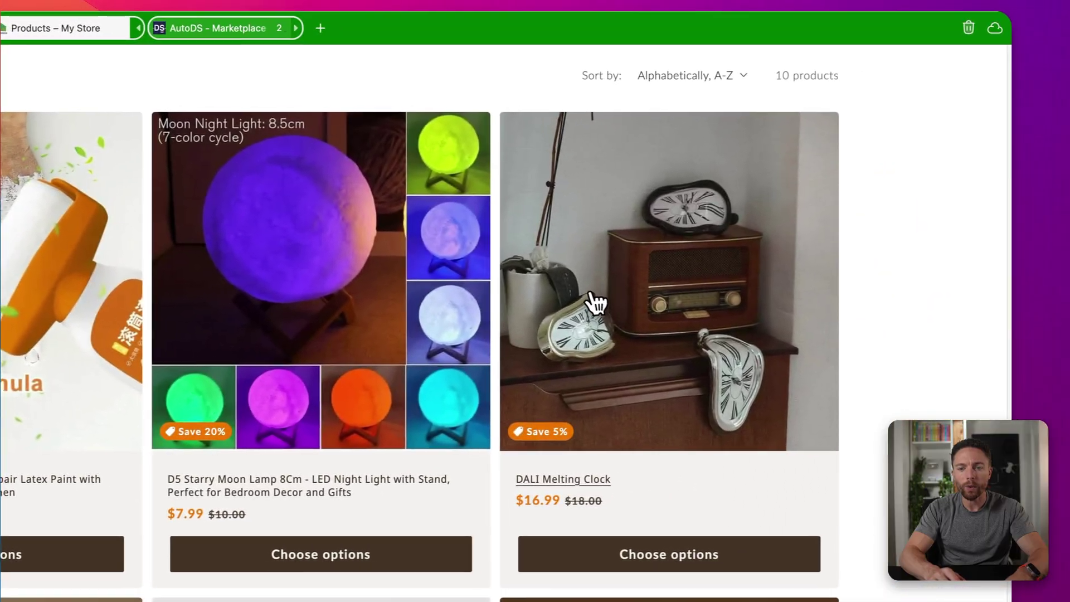
# Open the DALI Melting Clock product page and flip through its gallery photos.
pyautogui.click(1034, 280)
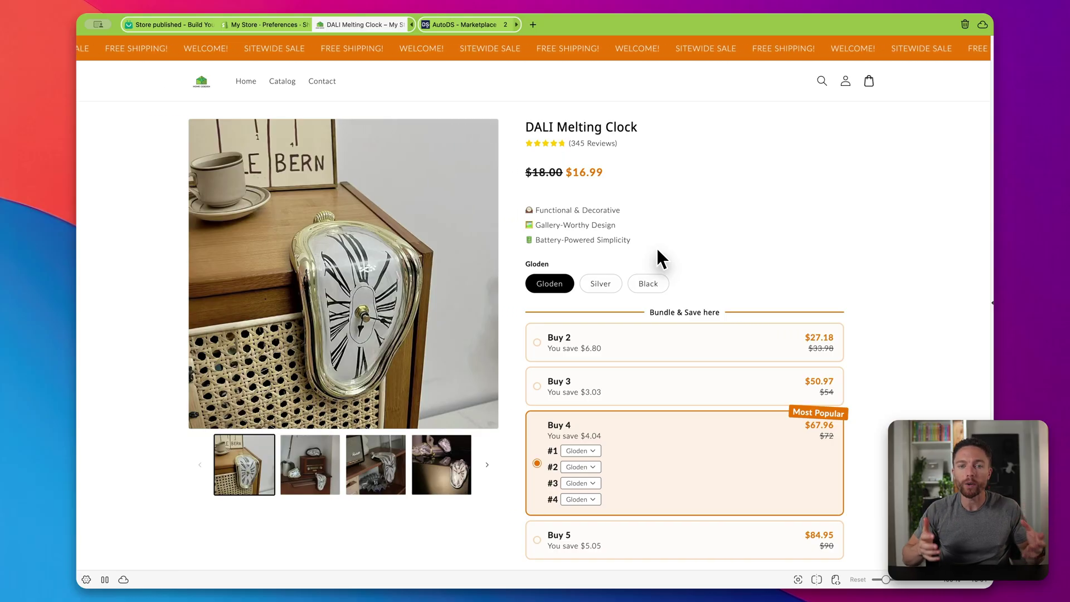
pyautogui.click(302, 464)
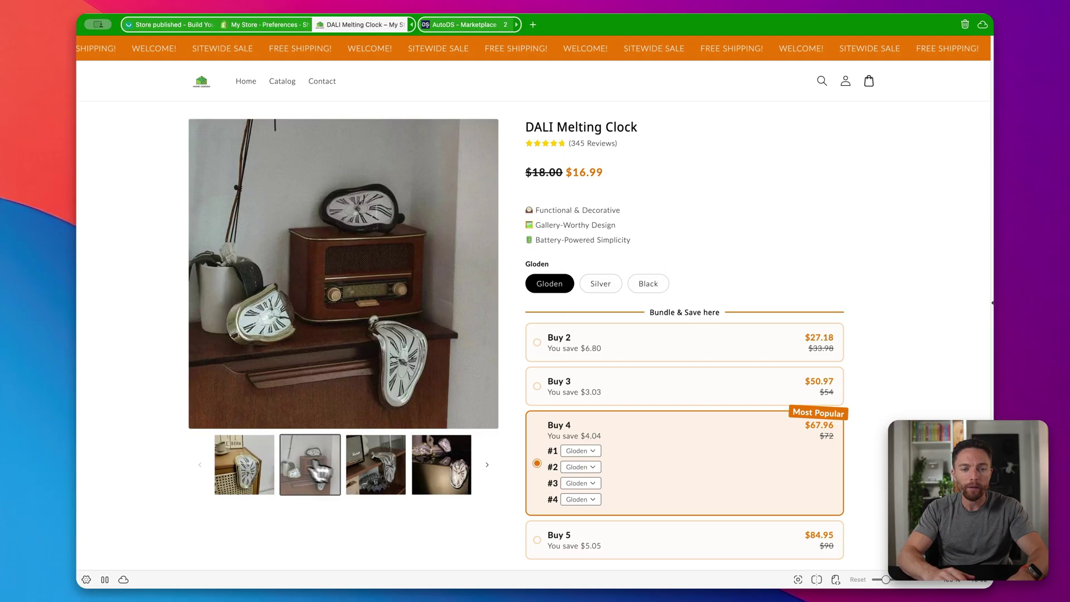
pyautogui.click(381, 486)
pyautogui.click(442, 471)
pyautogui.click(373, 470)
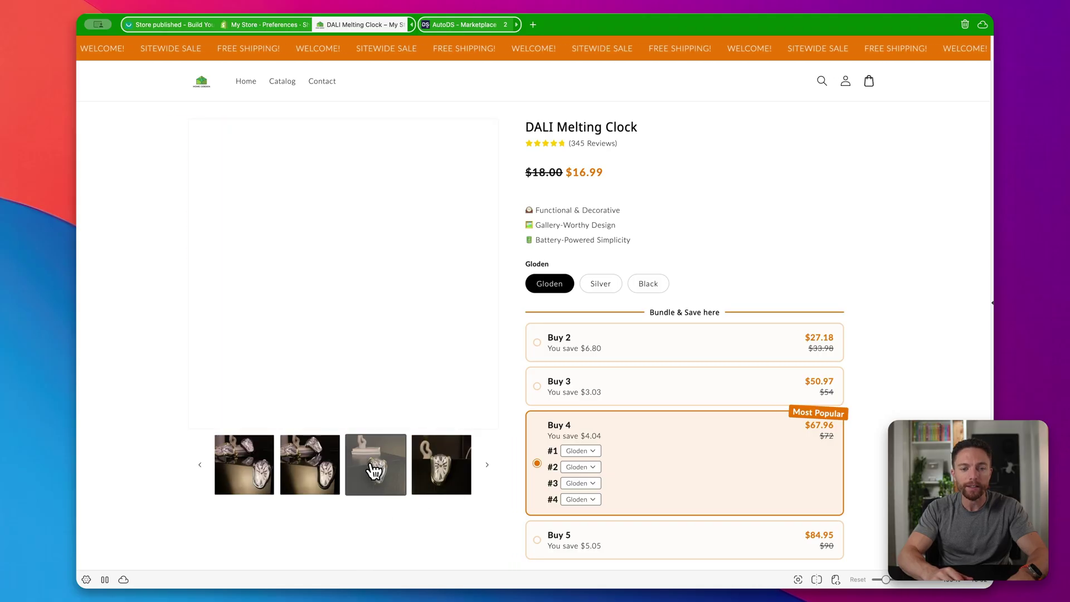
pyautogui.click(251, 470)
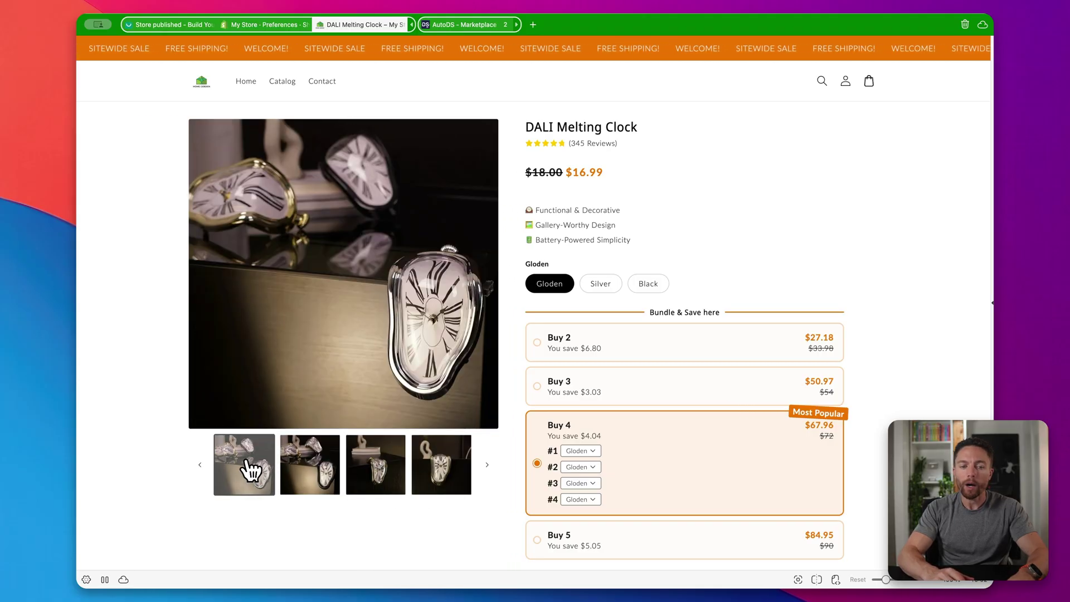
pyautogui.click(299, 470)
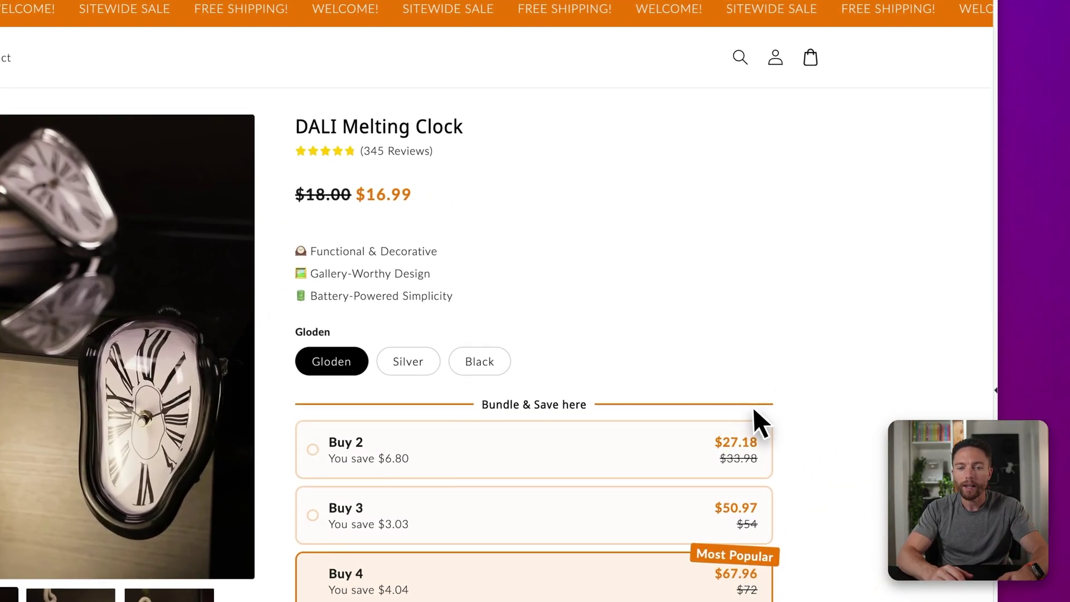
# Scroll down the clock page to the bundle options.
pyautogui.scroll(-5, 749, 415)
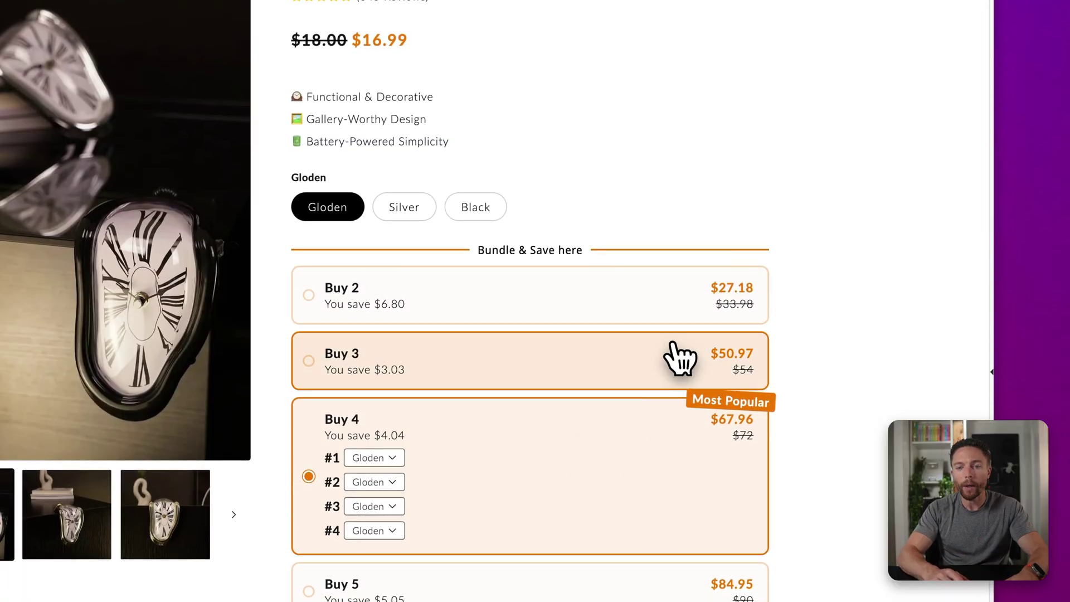
pyautogui.scroll(-3, 678, 357)
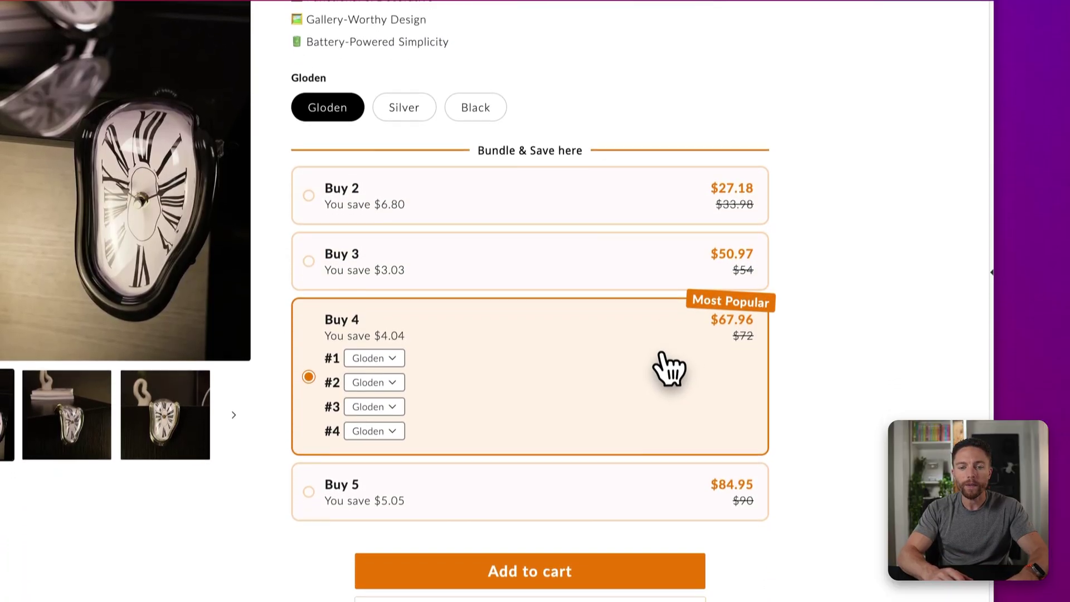
pyautogui.scroll(3, 691, 256)
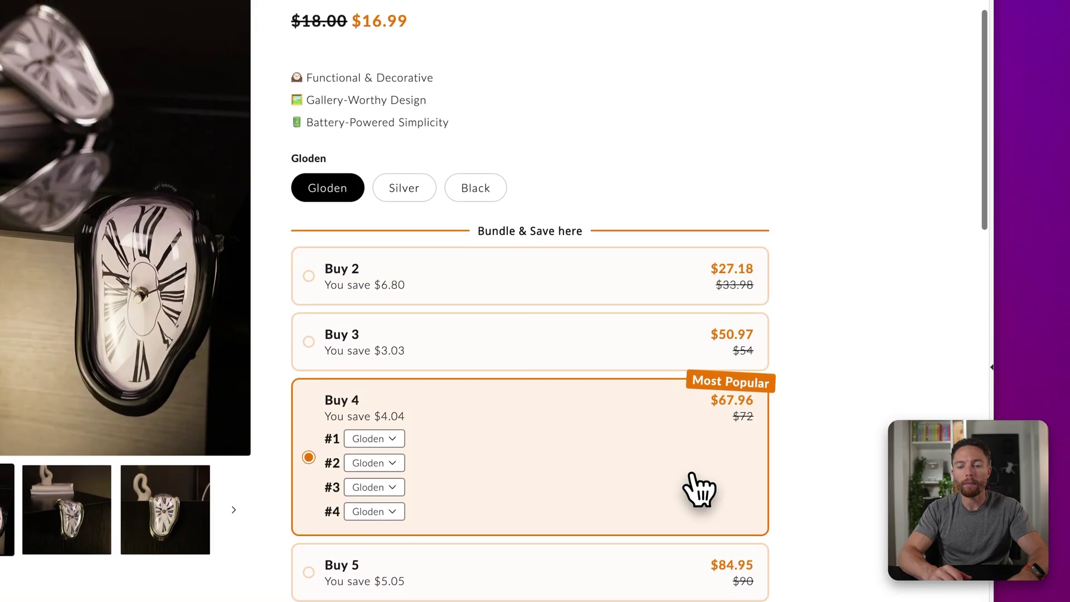
pyautogui.scroll(-6, 698, 485)
# Add the Buy 4 Gloden DALI Melting Clock bundle ($67.96) to the cart and close the drawer.
pyautogui.click(555, 349)
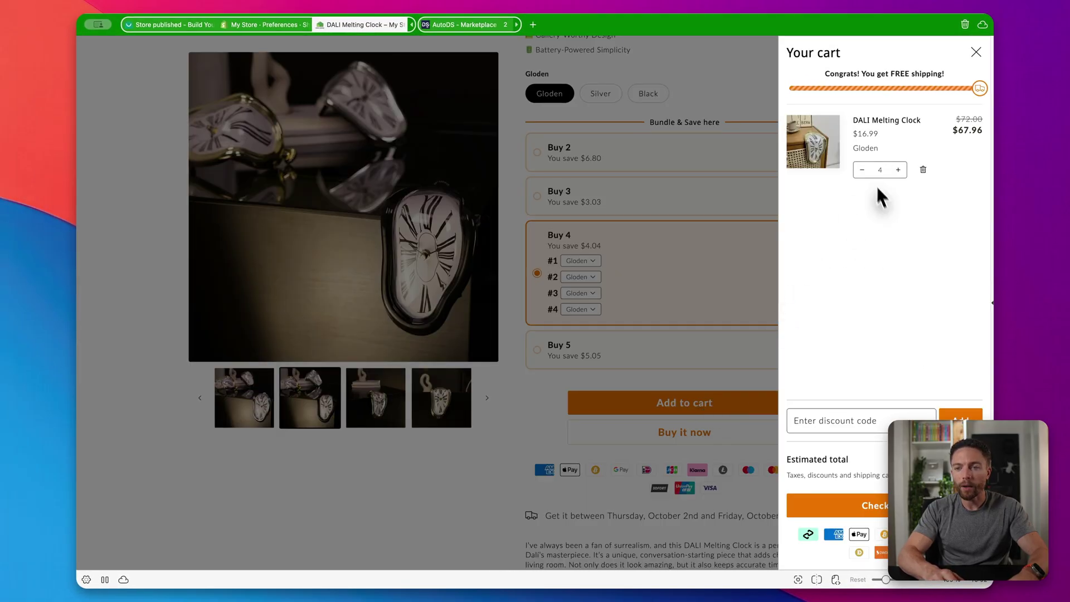
pyautogui.click(976, 52)
pyautogui.scroll(-20, 547, 363)
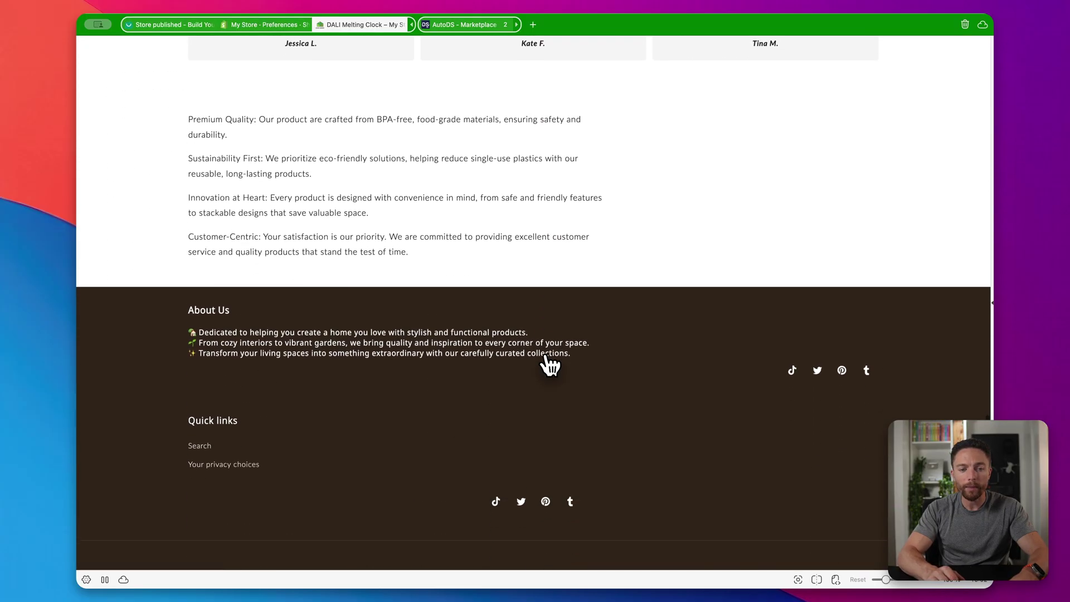
pyautogui.scroll(-1, 547, 364)
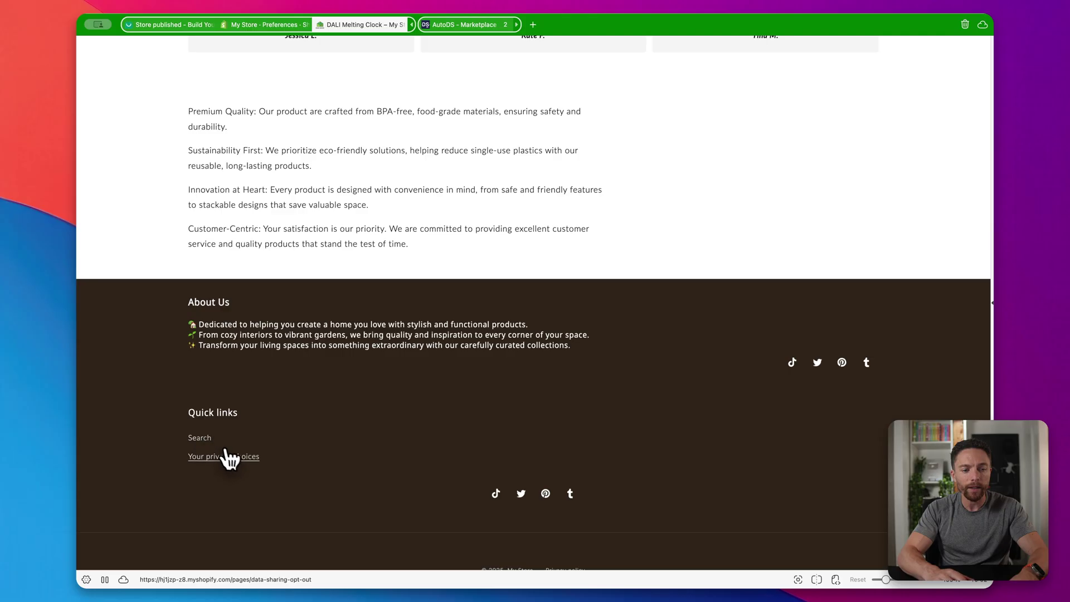
pyautogui.scroll(20, 617, 394)
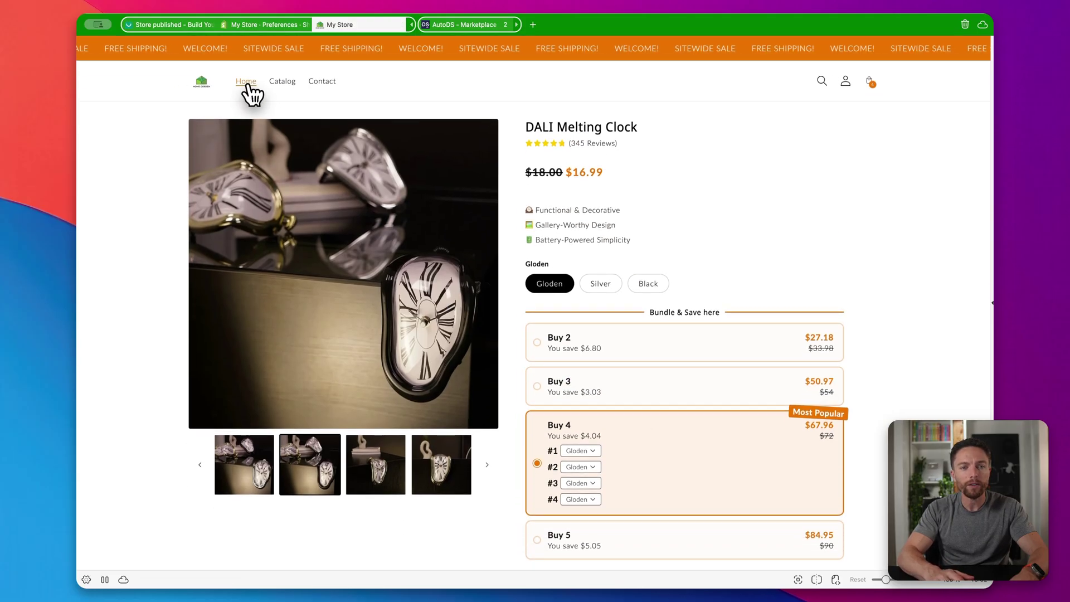
# Visit the store's Home, Contact, then Home pages again.
pyautogui.click(248, 89)
pyautogui.click(333, 84)
pyautogui.click(251, 83)
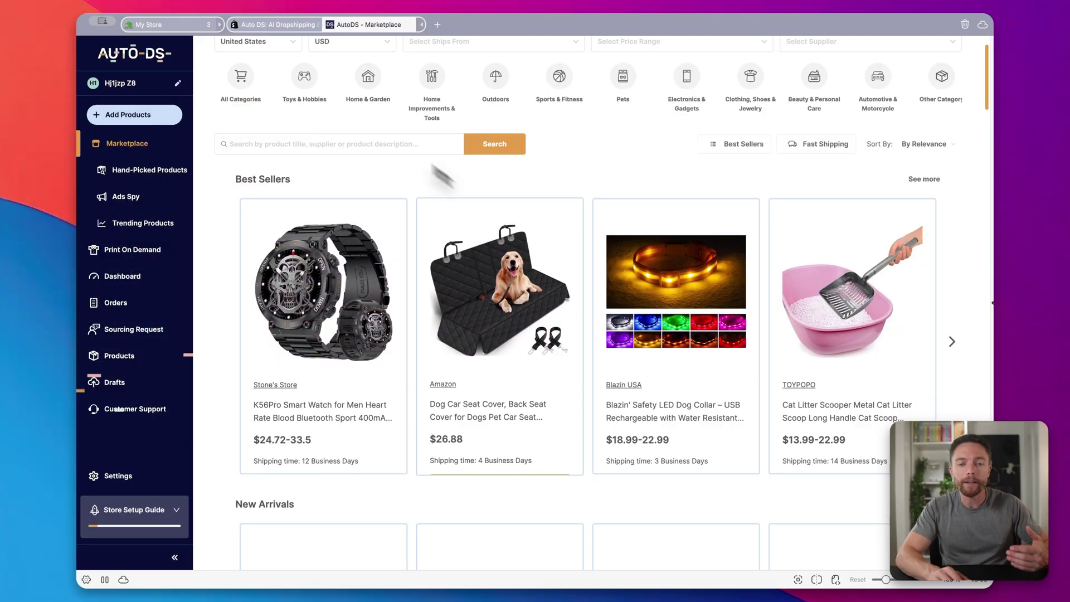
# Look over the Best Sellers products in the AutoDS Marketplace.
pyautogui.moveTo(521, 274)
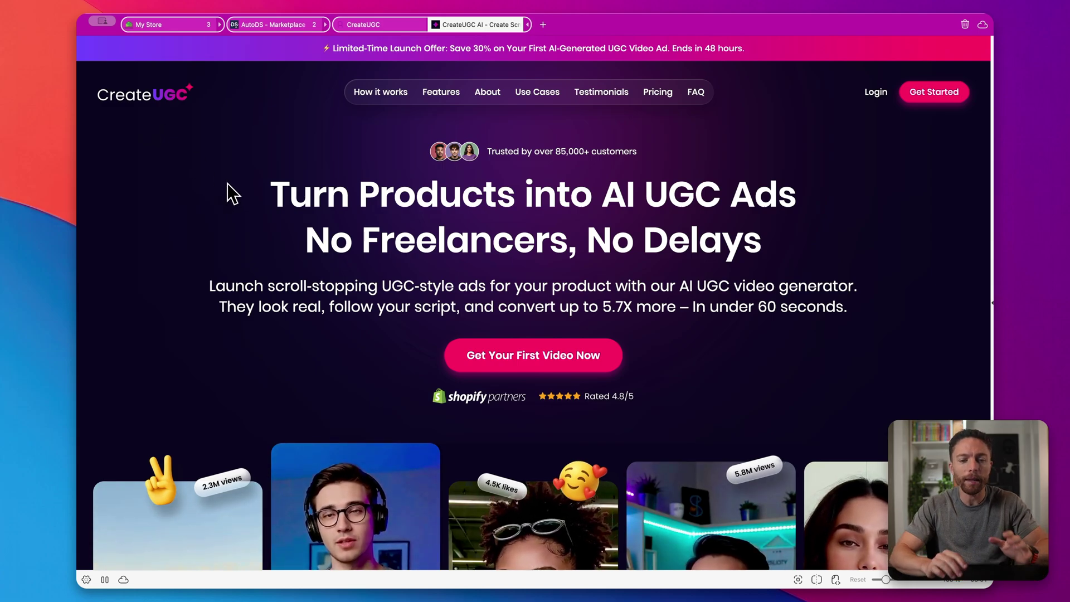
# Scroll down to view the sample UGC video cards on the CreateUGC landing page.
pyautogui.scroll(-1, 227, 182)
pyautogui.scroll(-5, 226, 183)
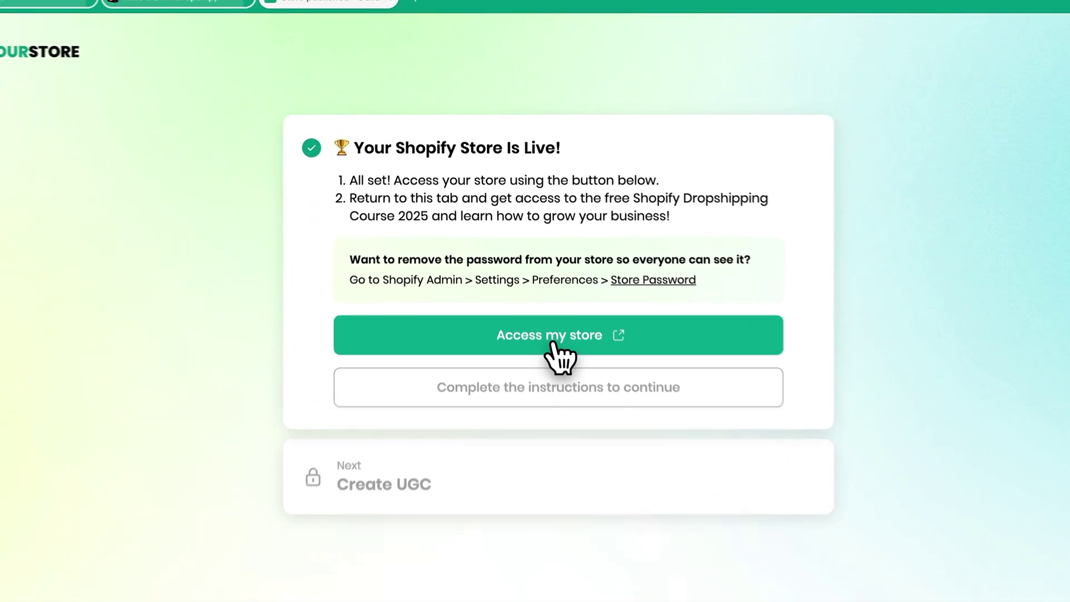
# Open the live store, finish the store-live step, and start CreateUGC sign-up.
pyautogui.click(554, 339)
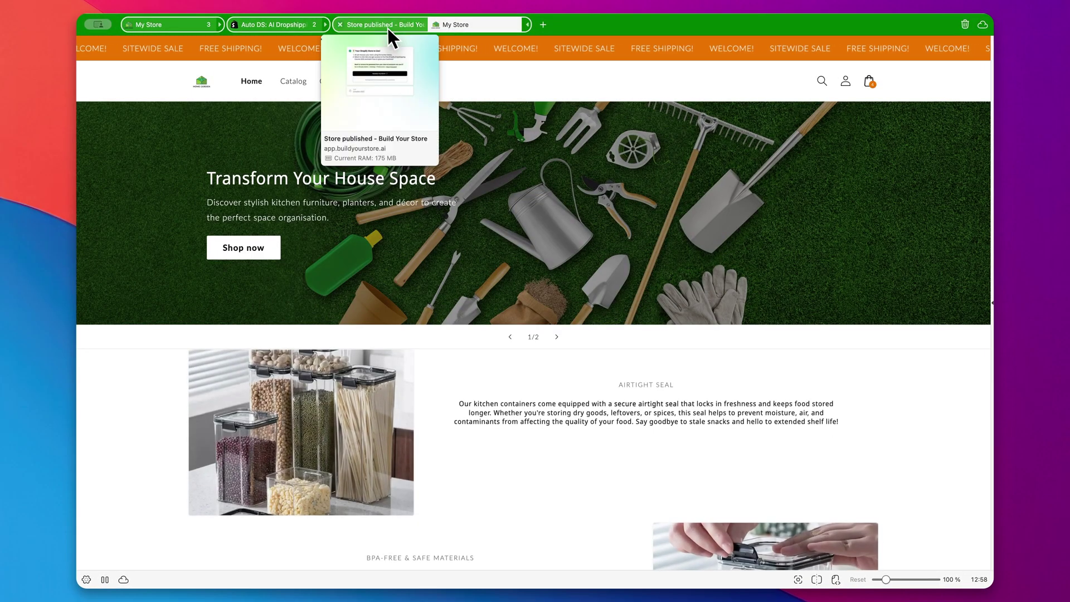
pyautogui.click(388, 28)
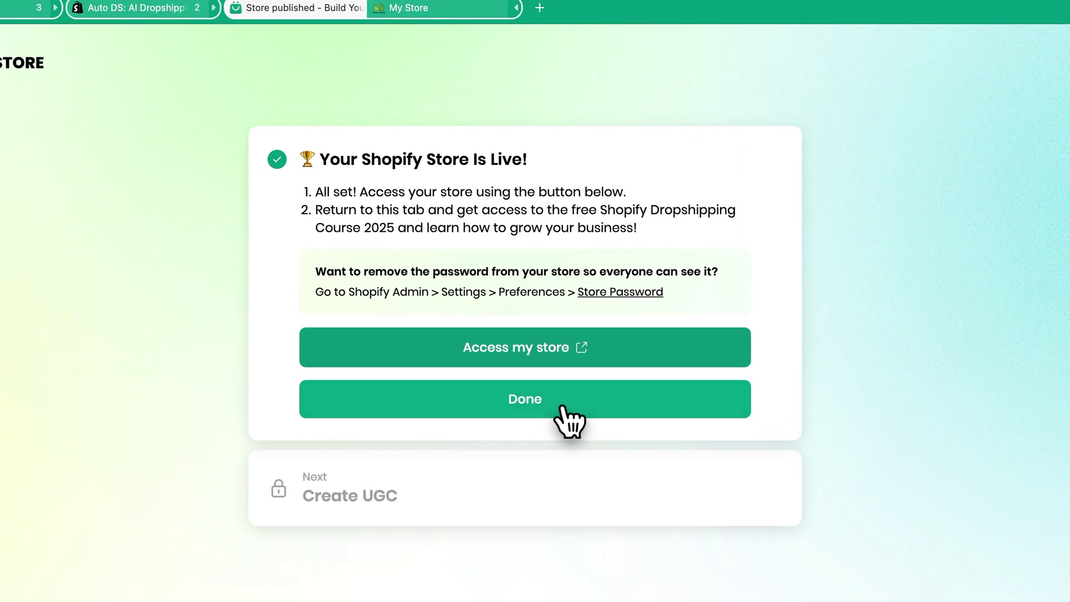
pyautogui.click(561, 408)
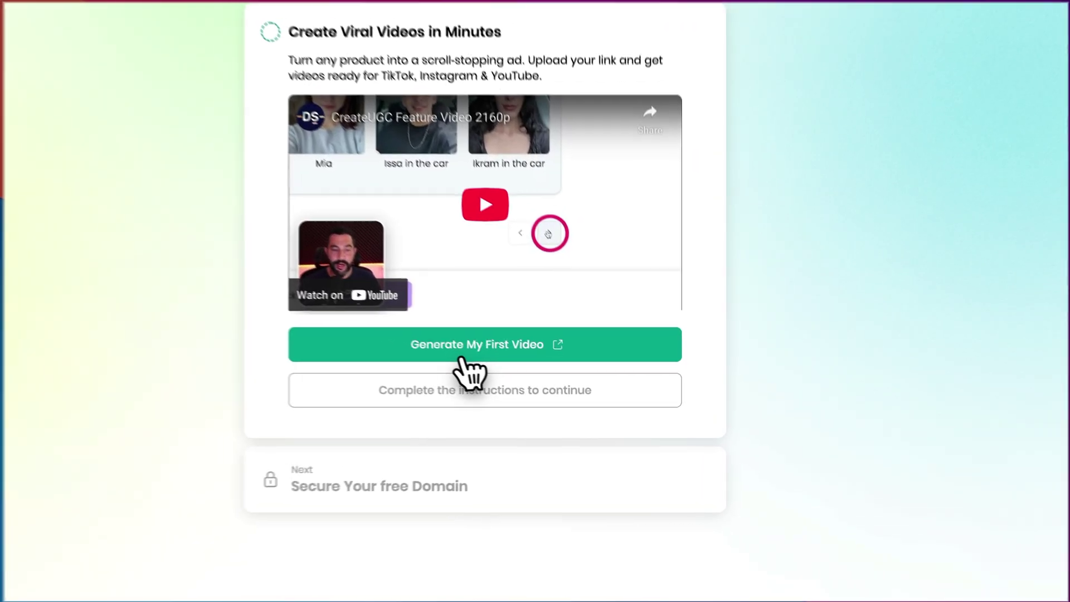
pyautogui.click(484, 343)
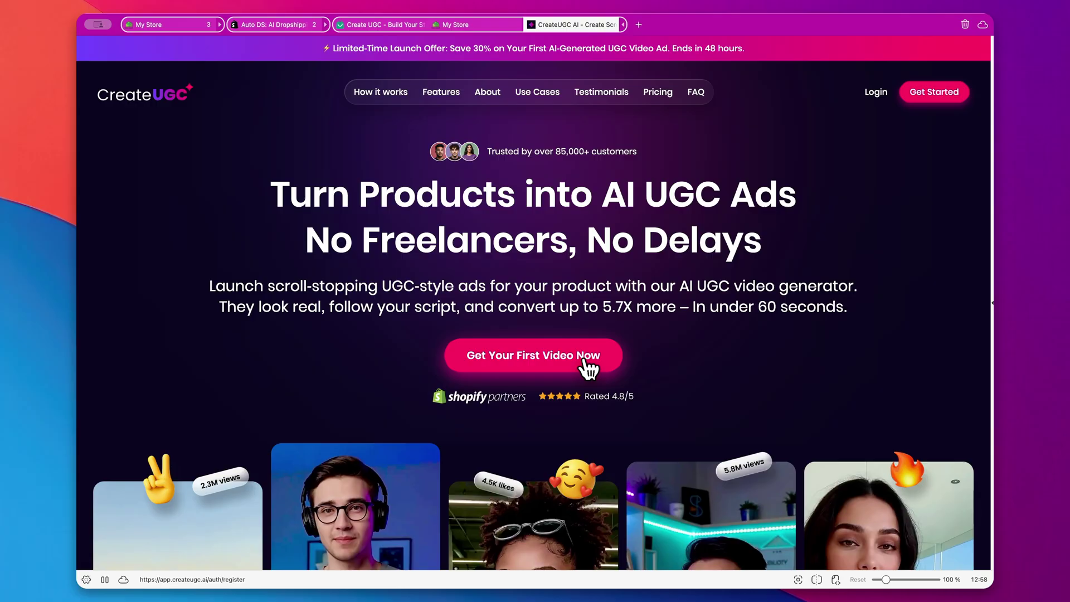
pyautogui.click(585, 365)
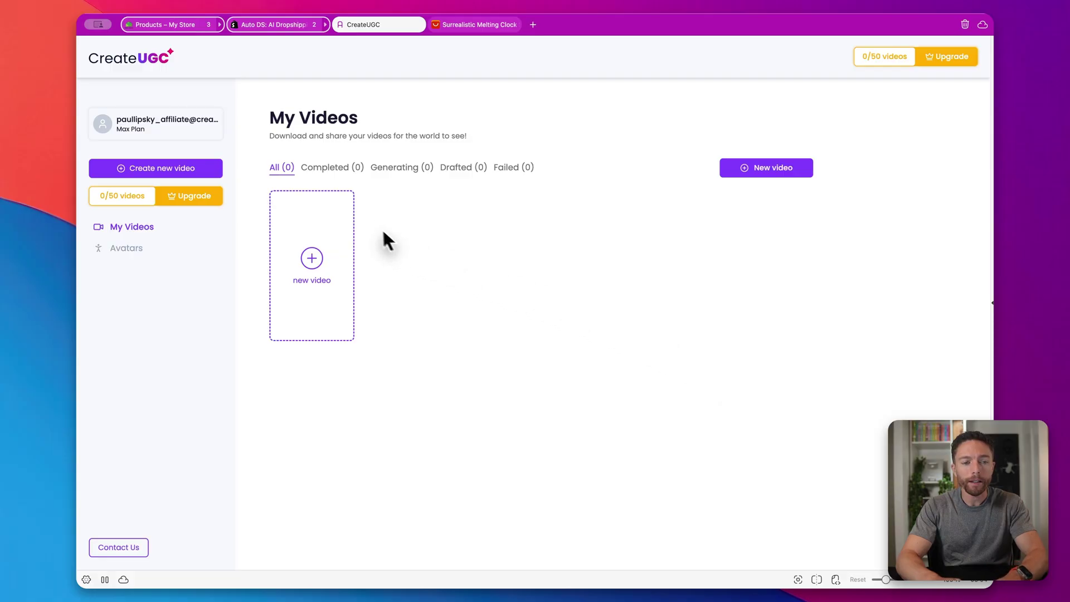
# Start a new video from the My Videos dashboard.
pyautogui.click(314, 260)
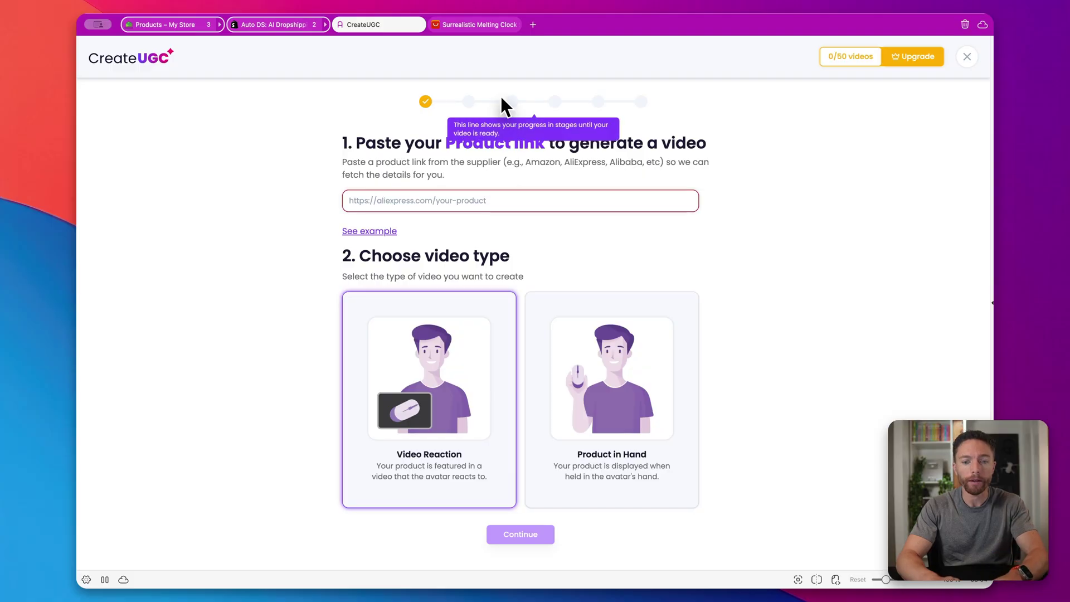
# Copy the Surrealistic Melting Clock's AliExpress URL into CreateUGC's product link field.
pyautogui.click(469, 29)
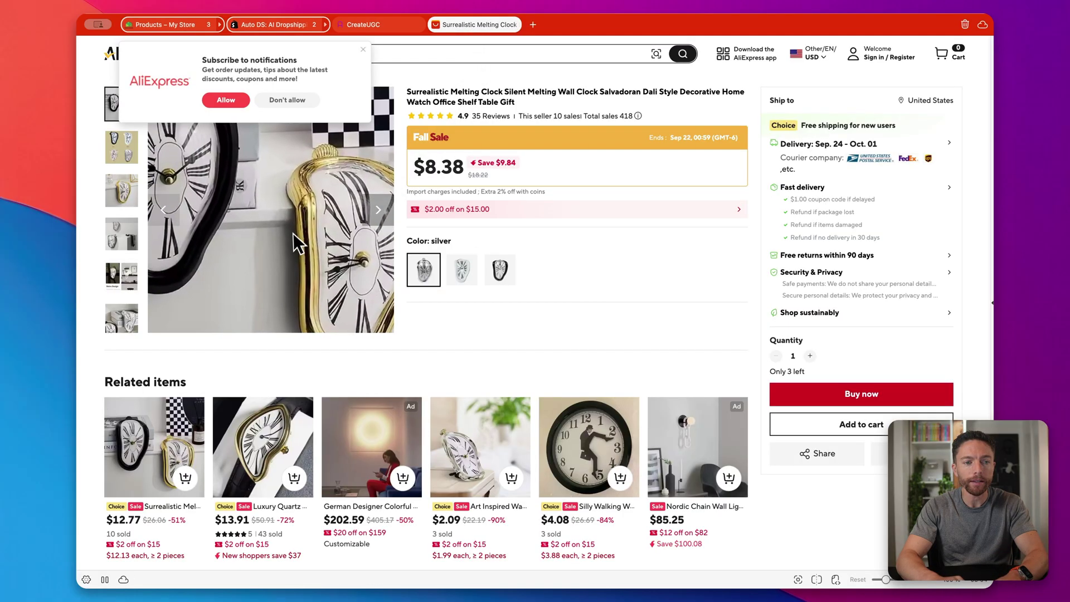
pyautogui.press('super+l')
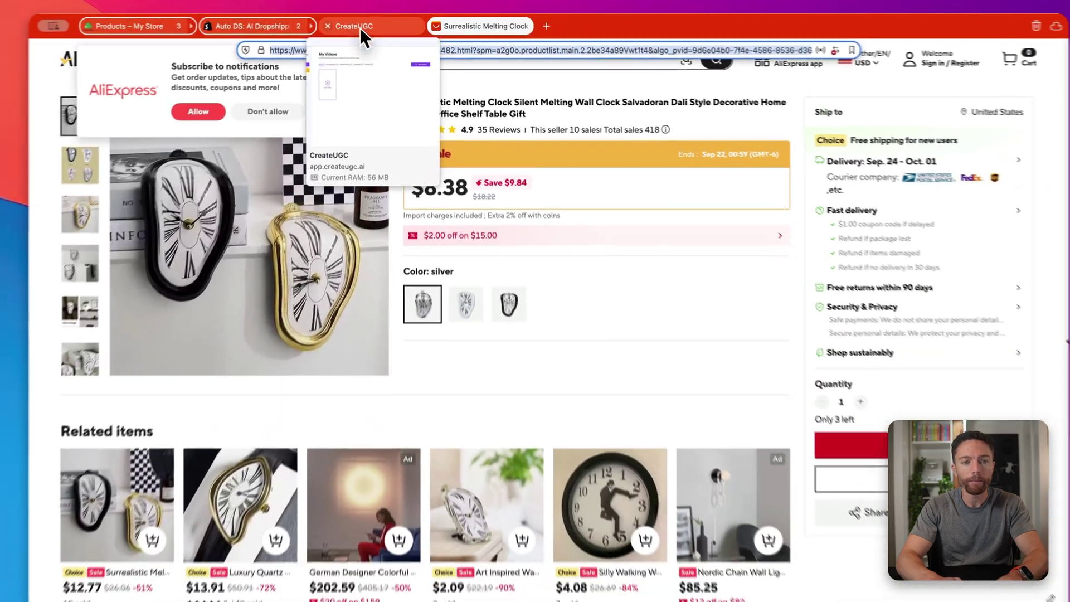
pyautogui.click(335, 30)
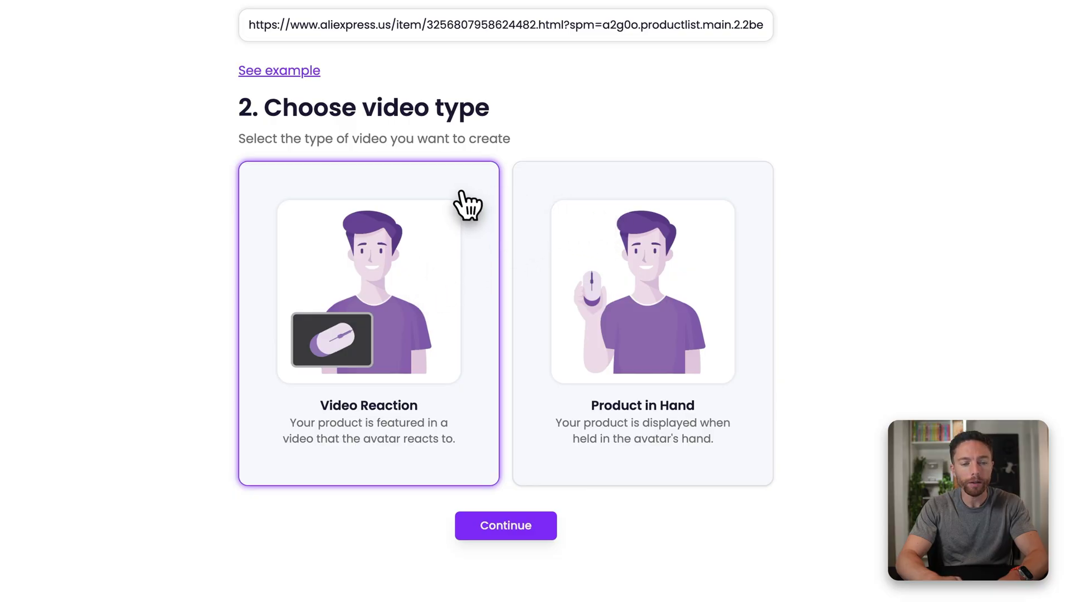
# Continue to media and product details with the Melting Clock's name, description and images.
pyautogui.click(536, 533)
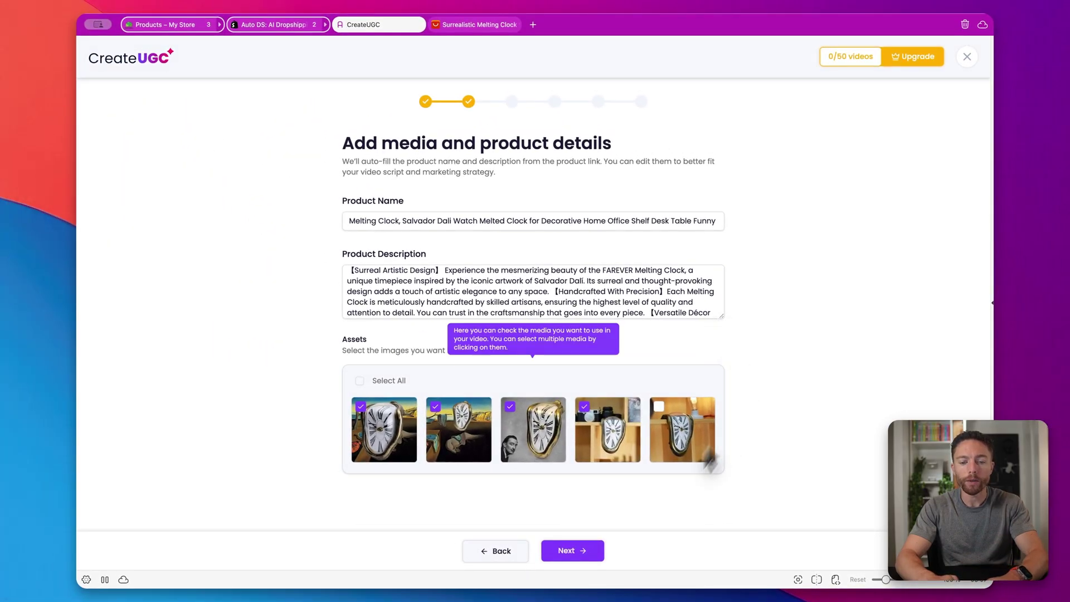
# Set video settings to Instagram, 9:16, English and a 15-second duration.
pyautogui.click(589, 553)
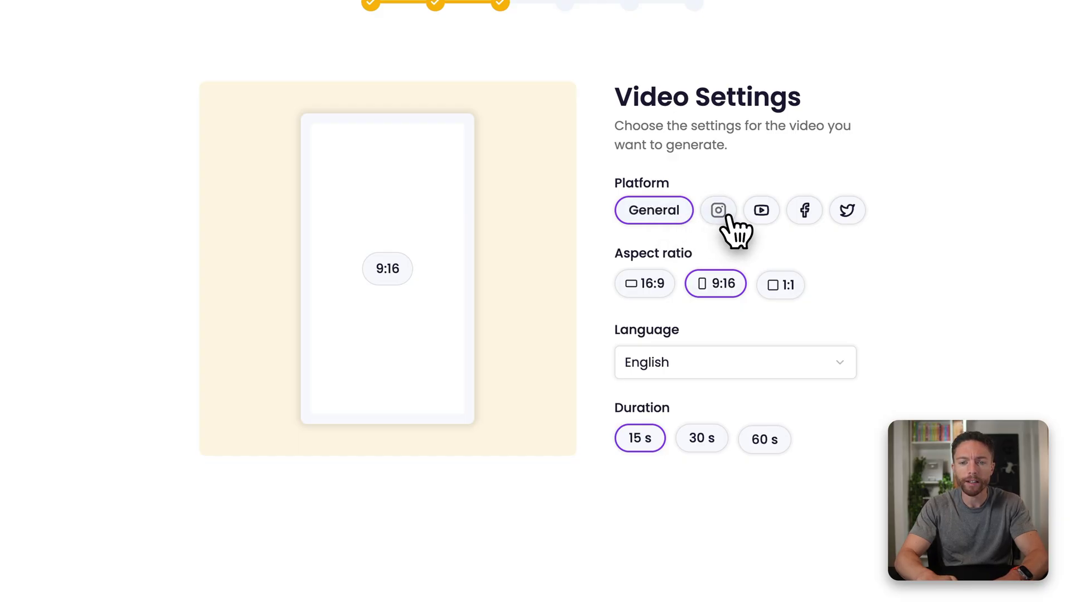
pyautogui.click(761, 211)
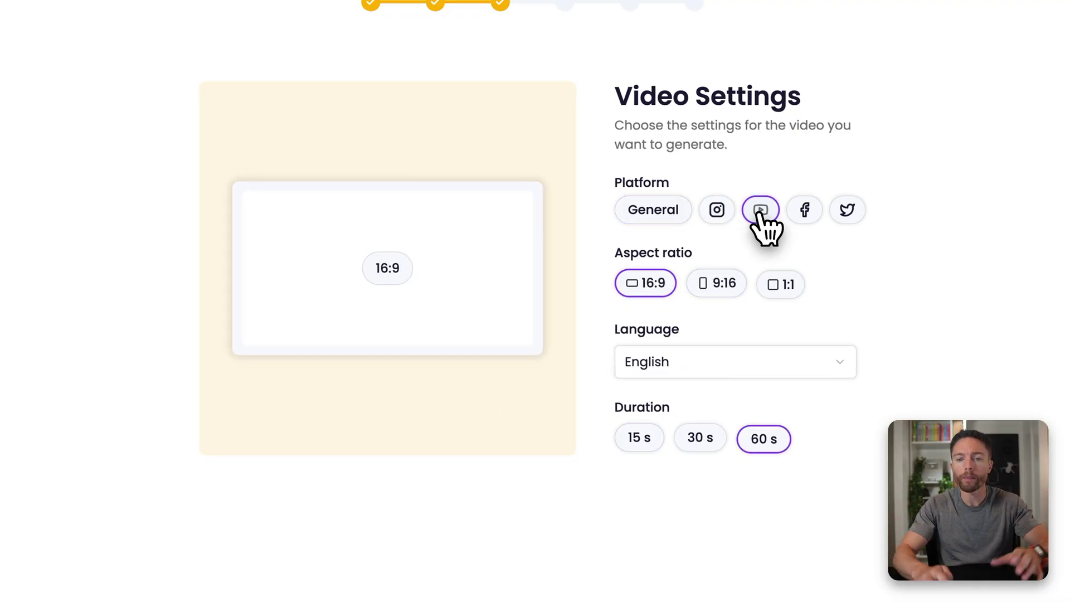
pyautogui.click(723, 212)
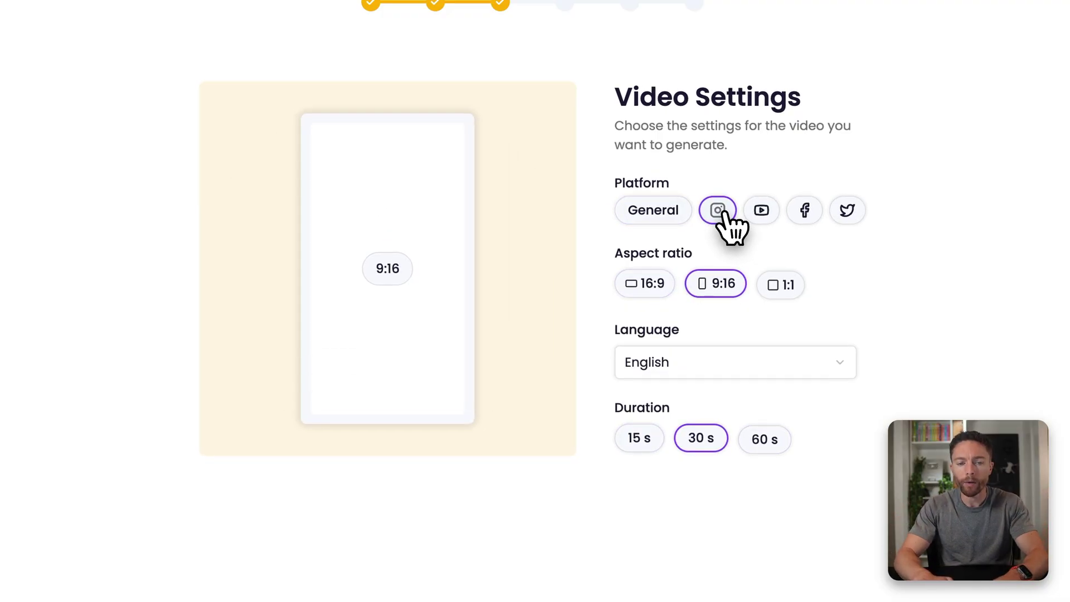
pyautogui.click(805, 216)
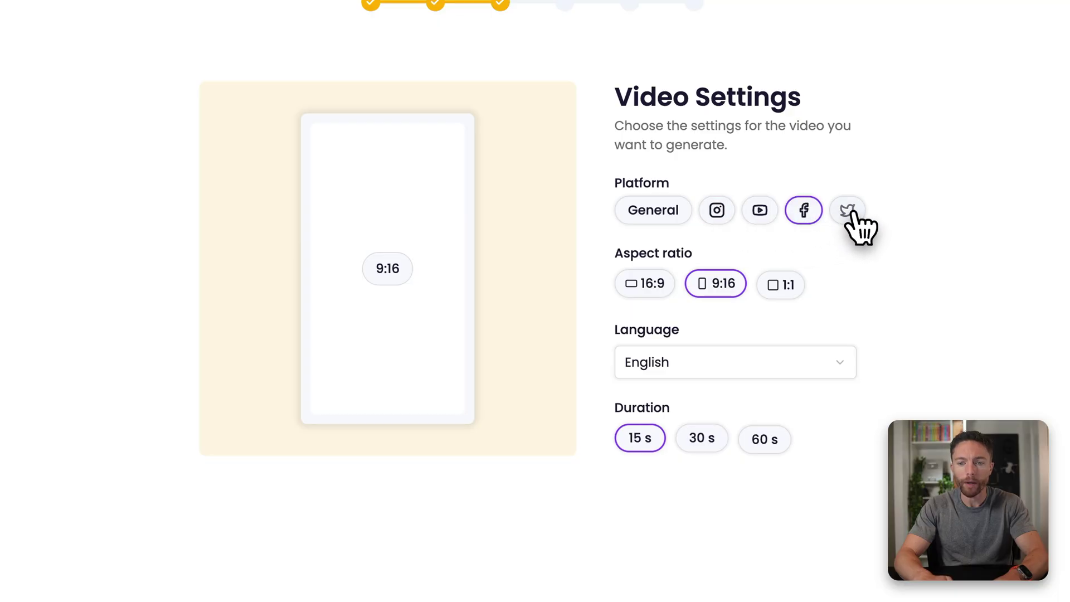
pyautogui.click(723, 214)
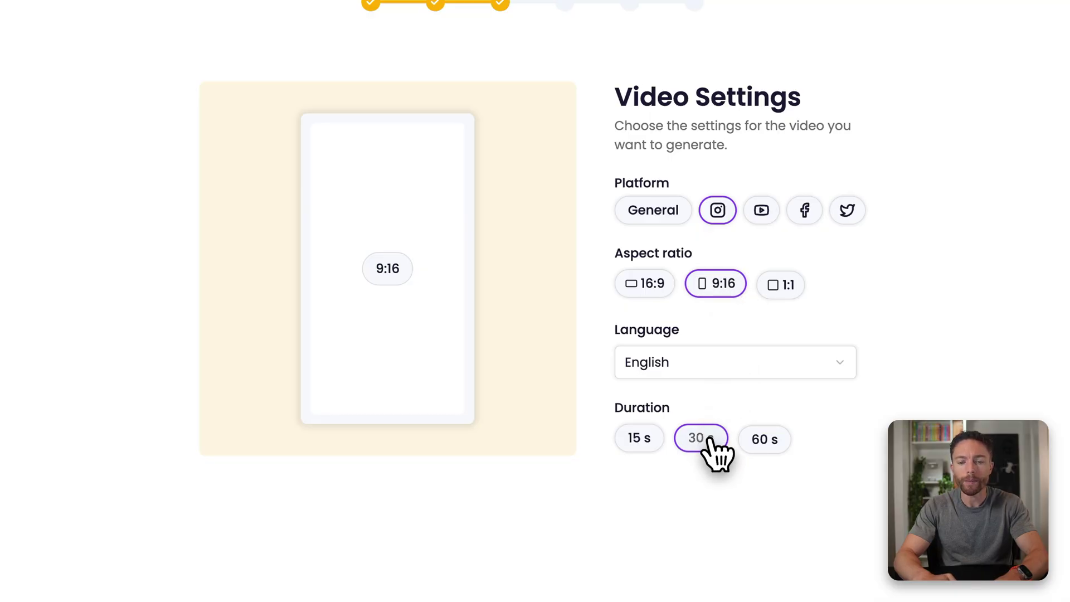
pyautogui.click(638, 446)
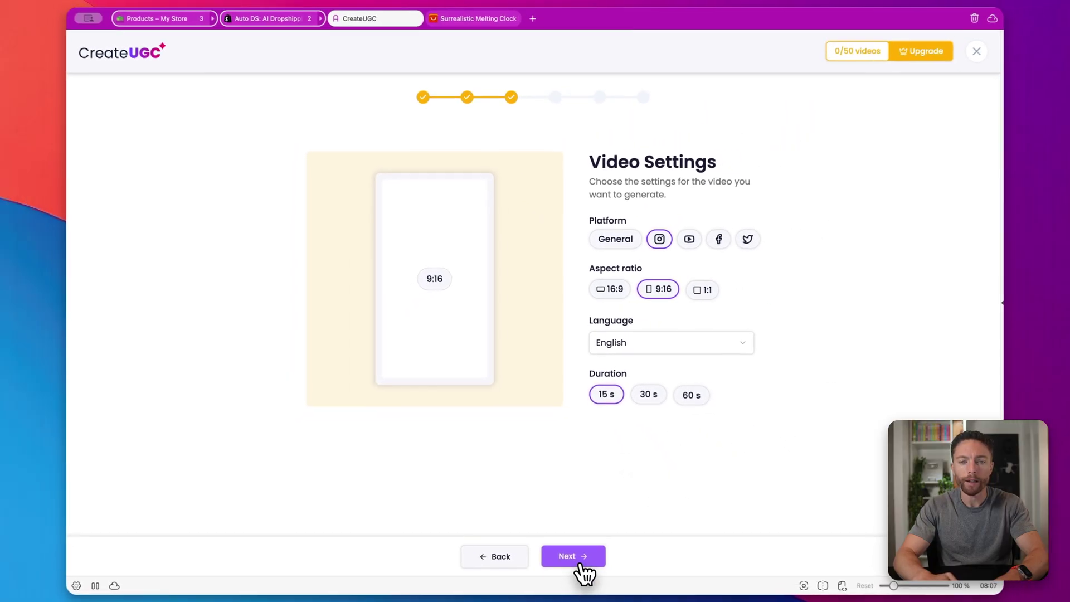
# Page through the avatar grid and choose Minho as the avatar.
pyautogui.click(578, 560)
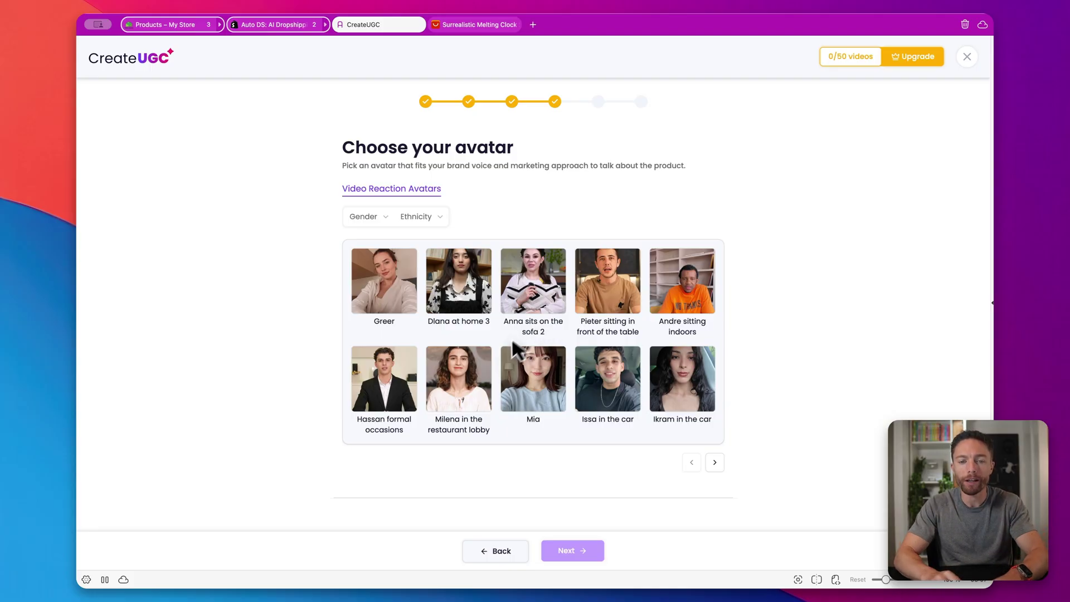
pyautogui.scroll(5, 507, 365)
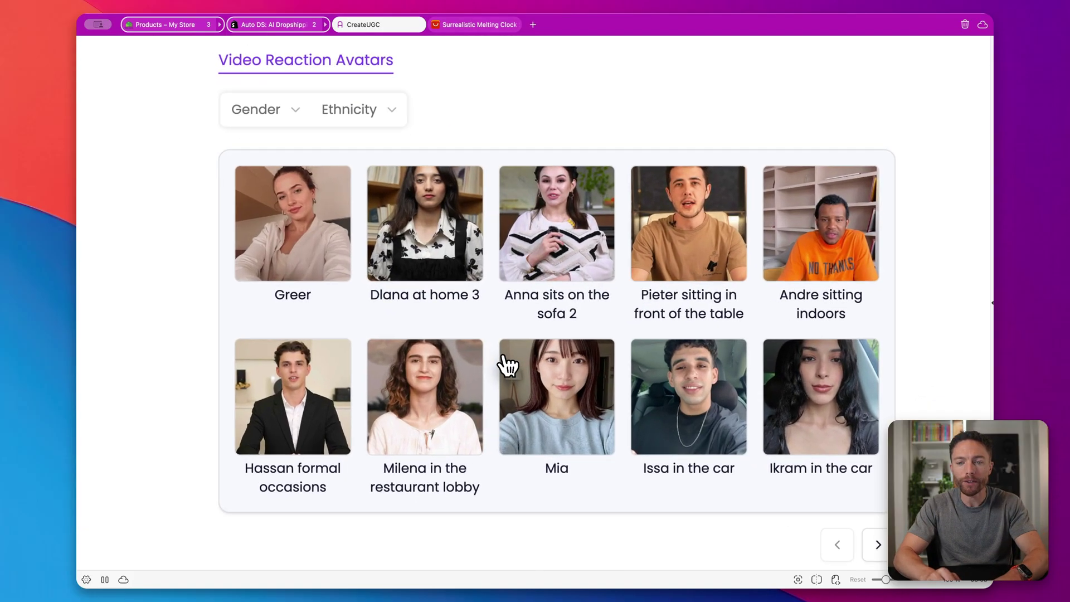
pyautogui.click(816, 549)
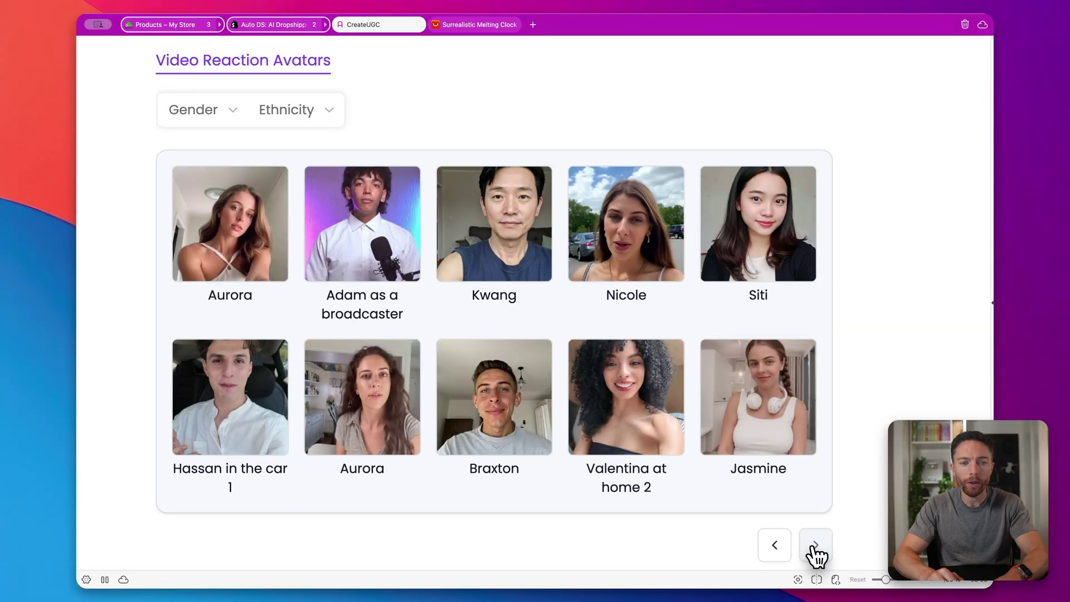
pyautogui.click(815, 546)
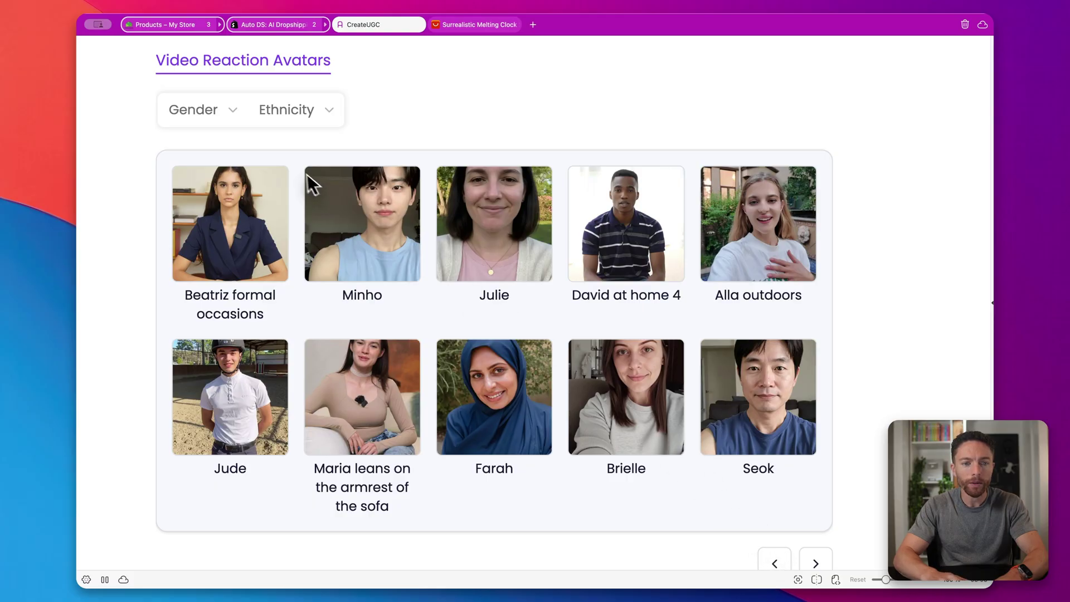
pyautogui.click(383, 246)
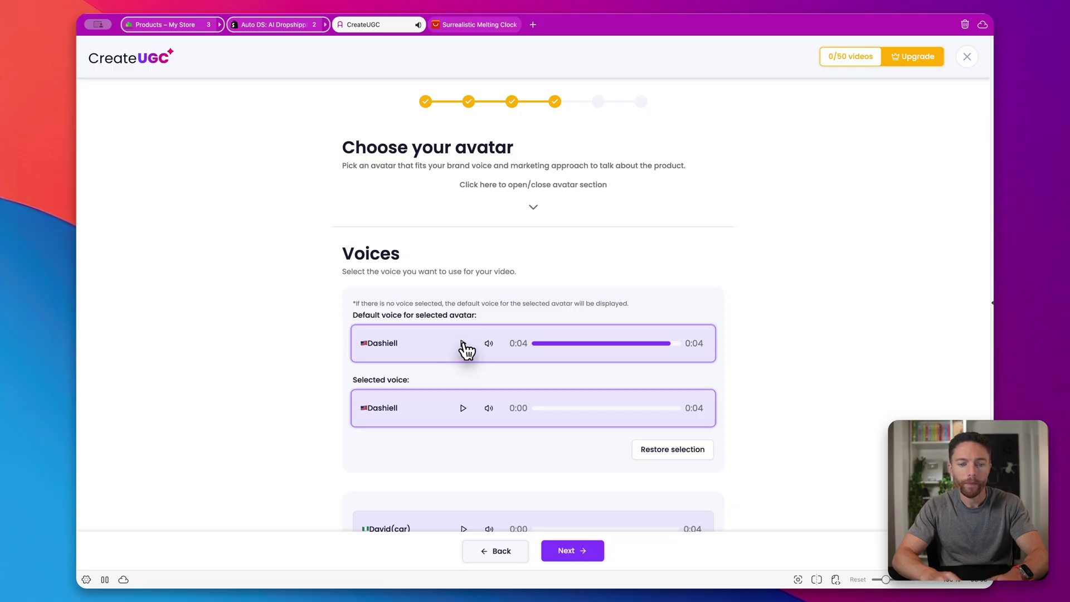
# Preview the Dika voice sample while keeping Dashiell as the voice.
pyautogui.scroll(-5, 513, 410)
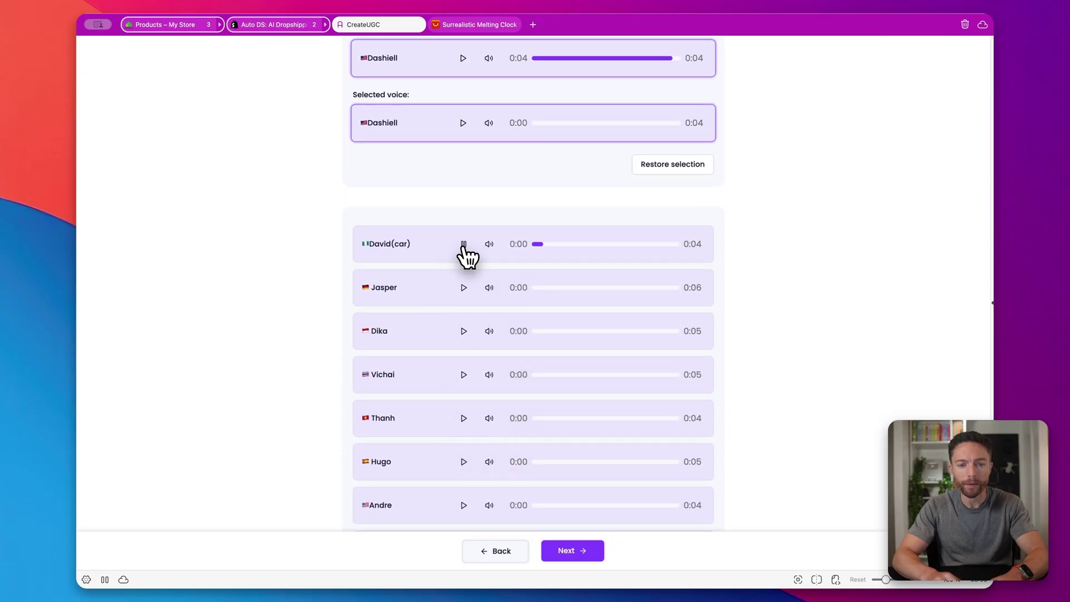
pyautogui.click(463, 331)
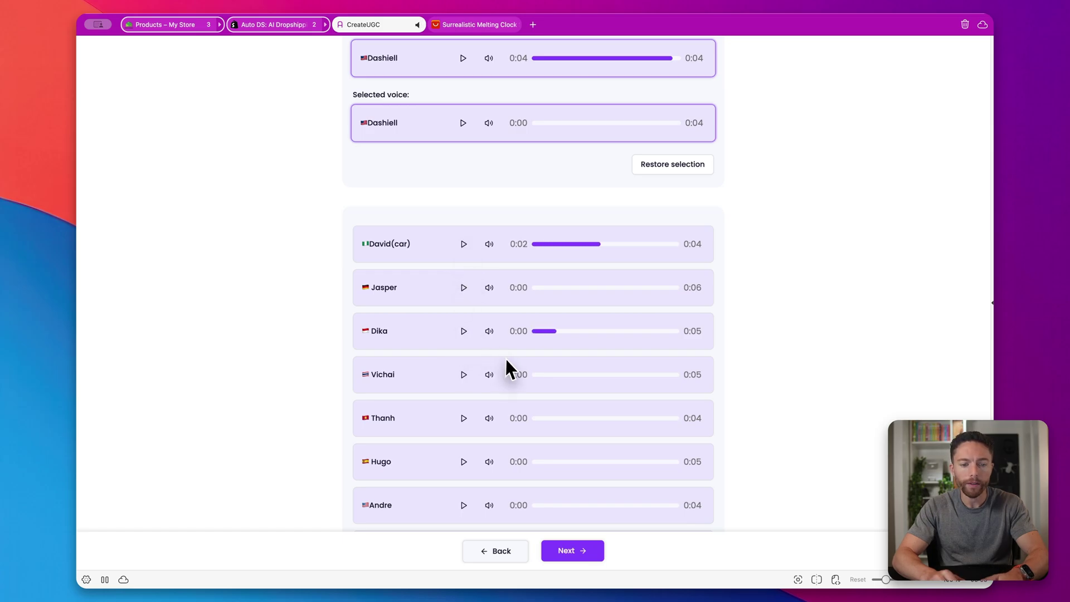
pyautogui.scroll(2, 506, 359)
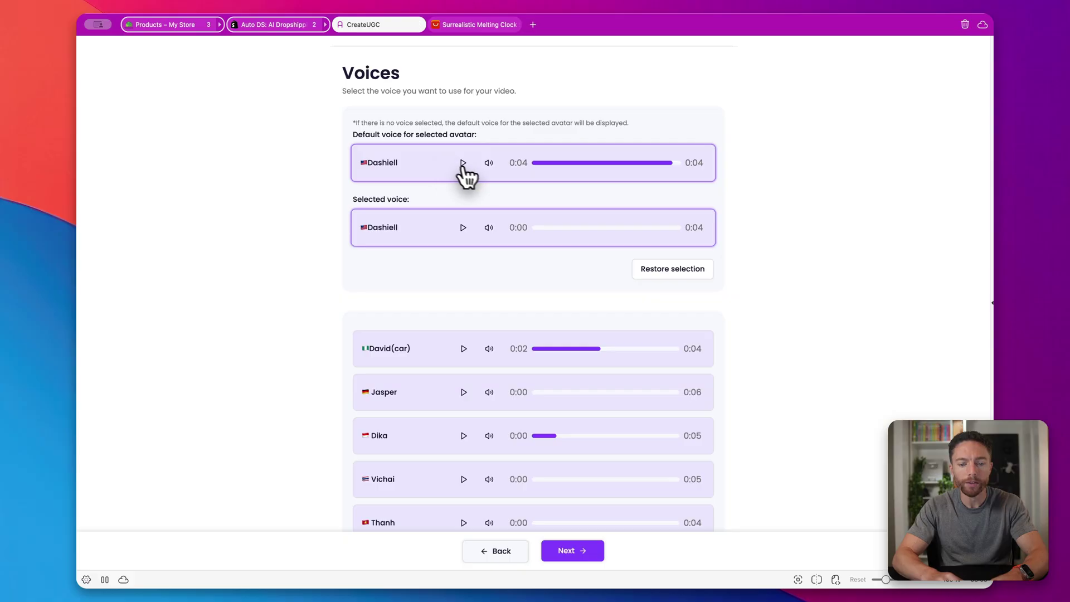
# Compare the three generated Melting Clock scripts and keep Script 1 unchanged.
pyautogui.click(573, 550)
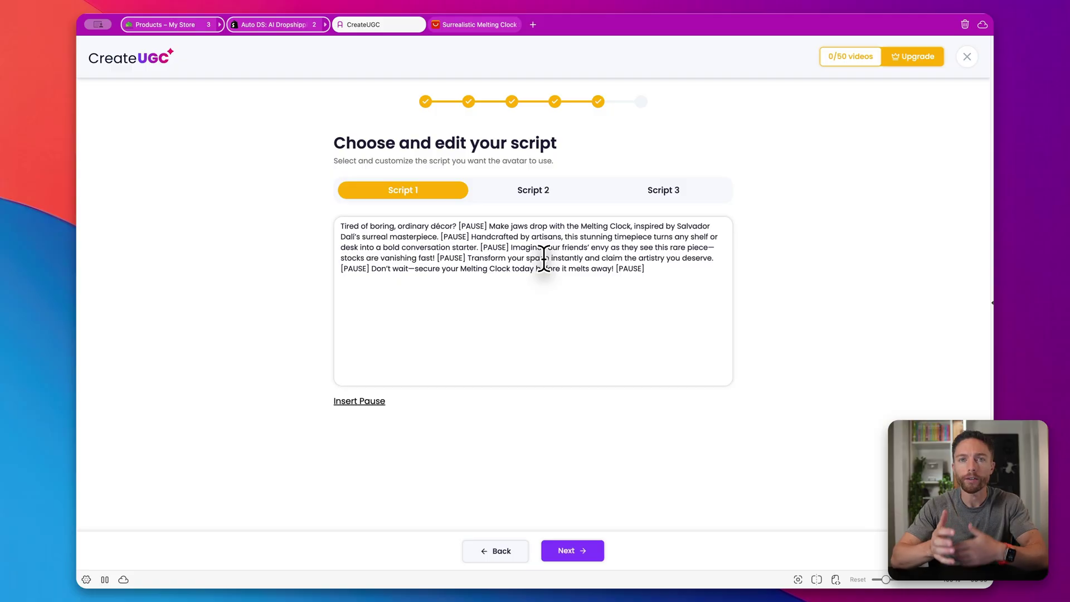
pyautogui.click(544, 196)
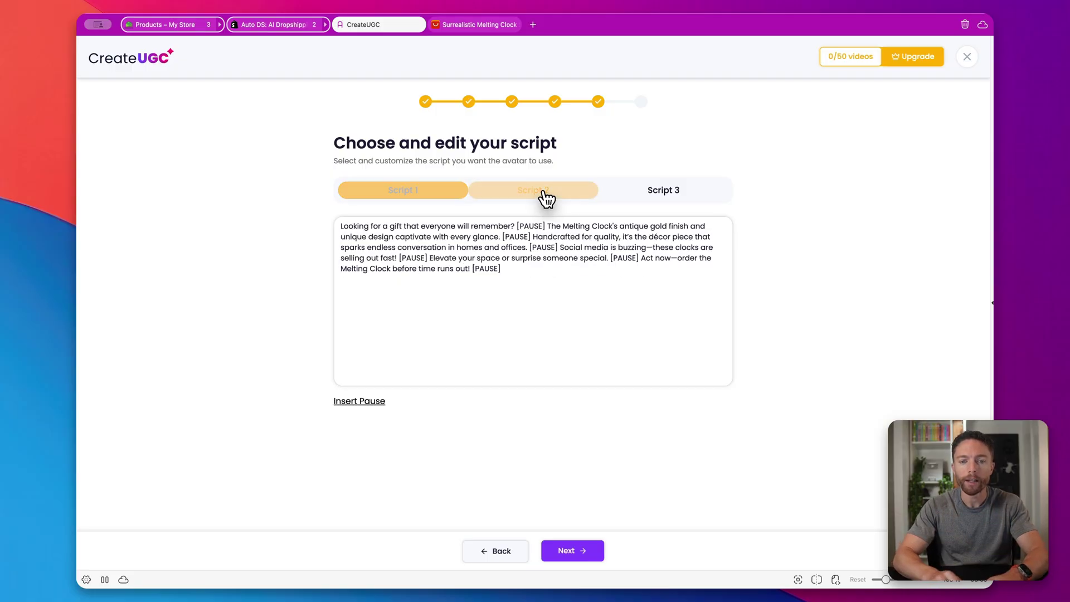
pyautogui.click(667, 194)
pyautogui.click(433, 193)
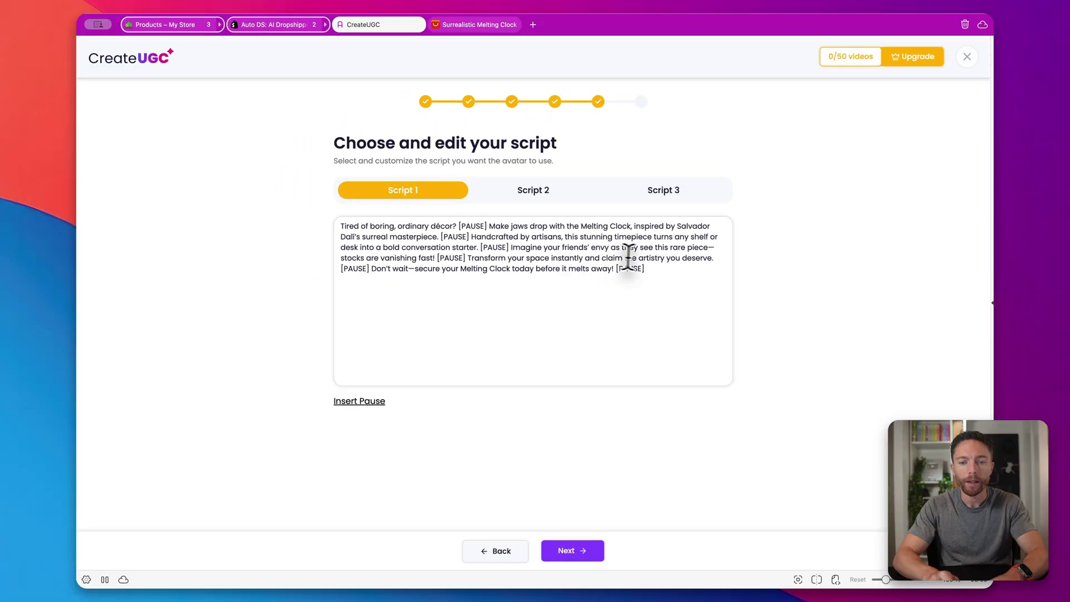
pyautogui.click(652, 267)
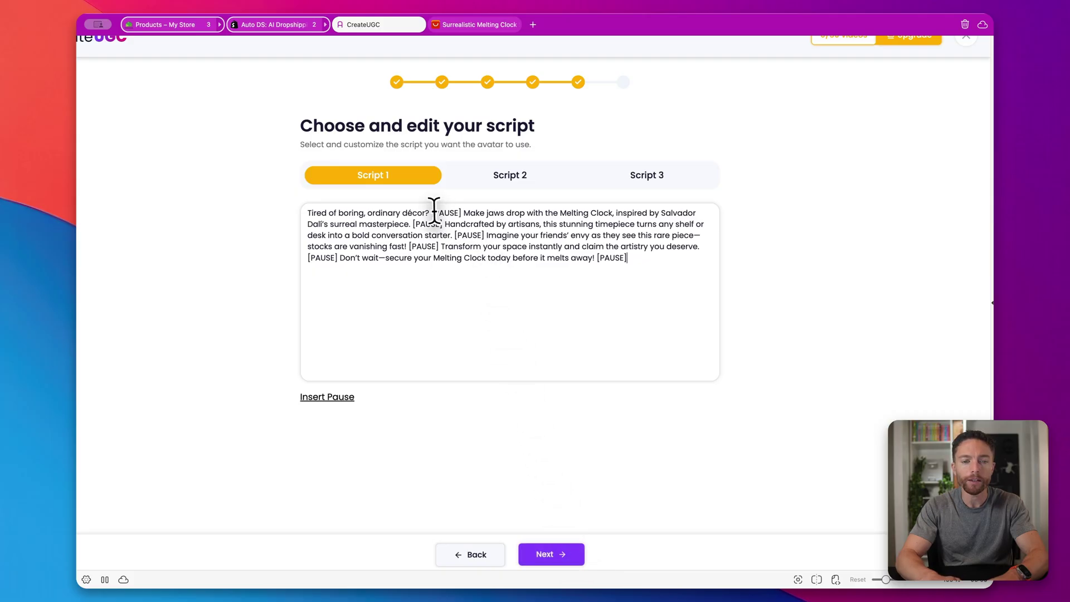
pyautogui.click(481, 214)
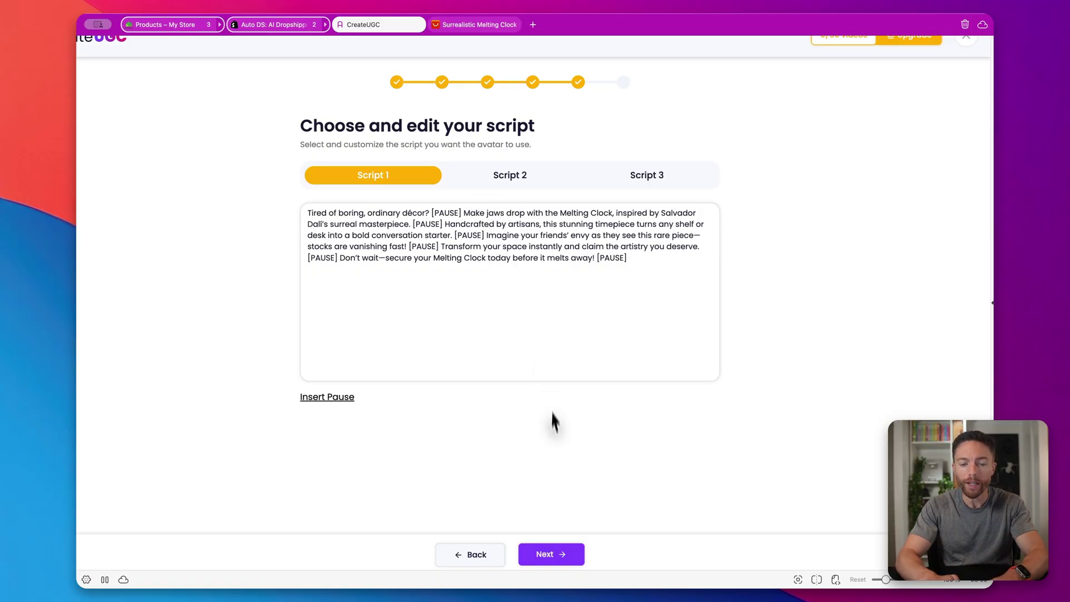
# Preview the Melting Clock video and generate it.
pyautogui.click(549, 555)
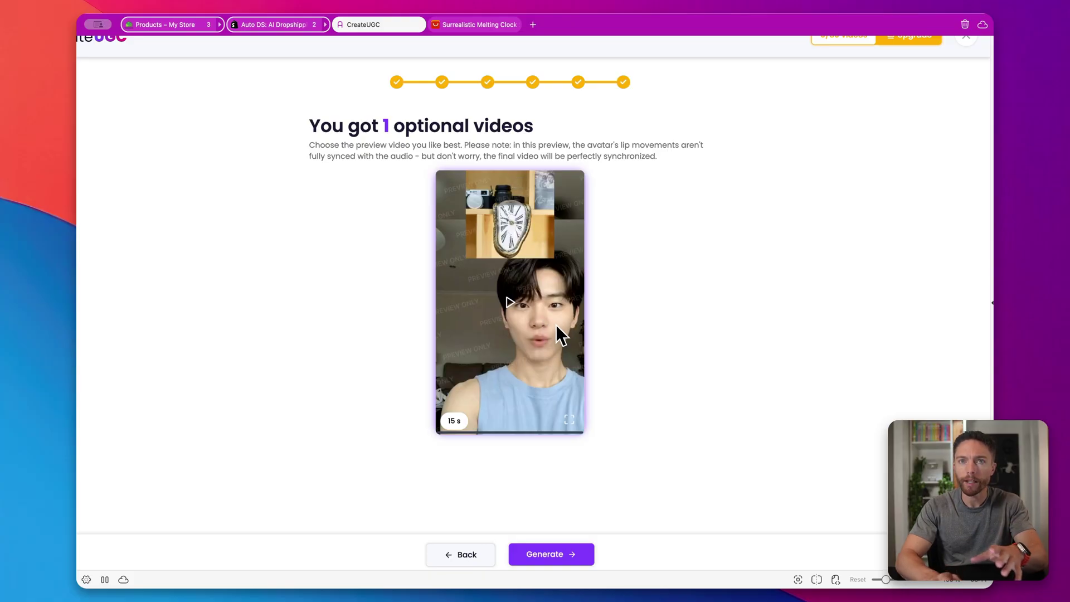
pyautogui.click(563, 553)
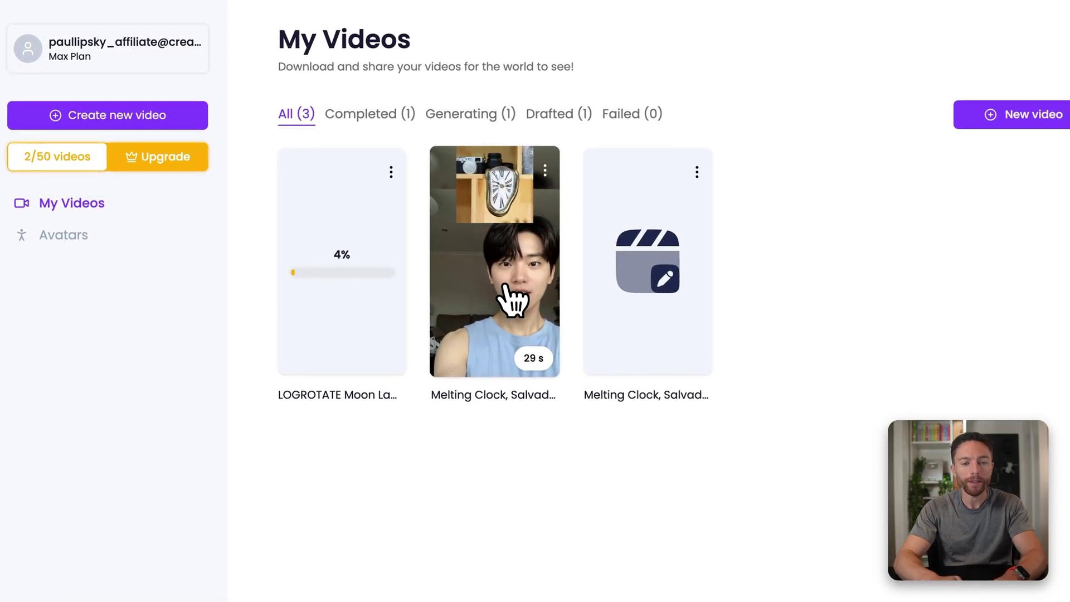
# Open the completed Melting Clock video to watch Minho reacting below the melting clock.
pyautogui.click(509, 296)
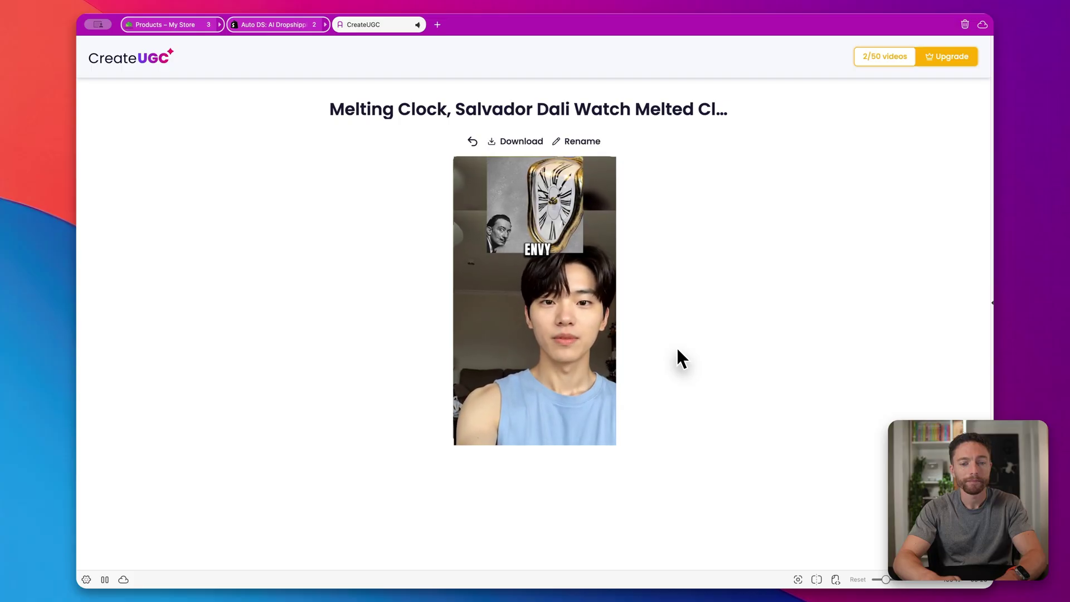
pyautogui.moveTo(535, 293)
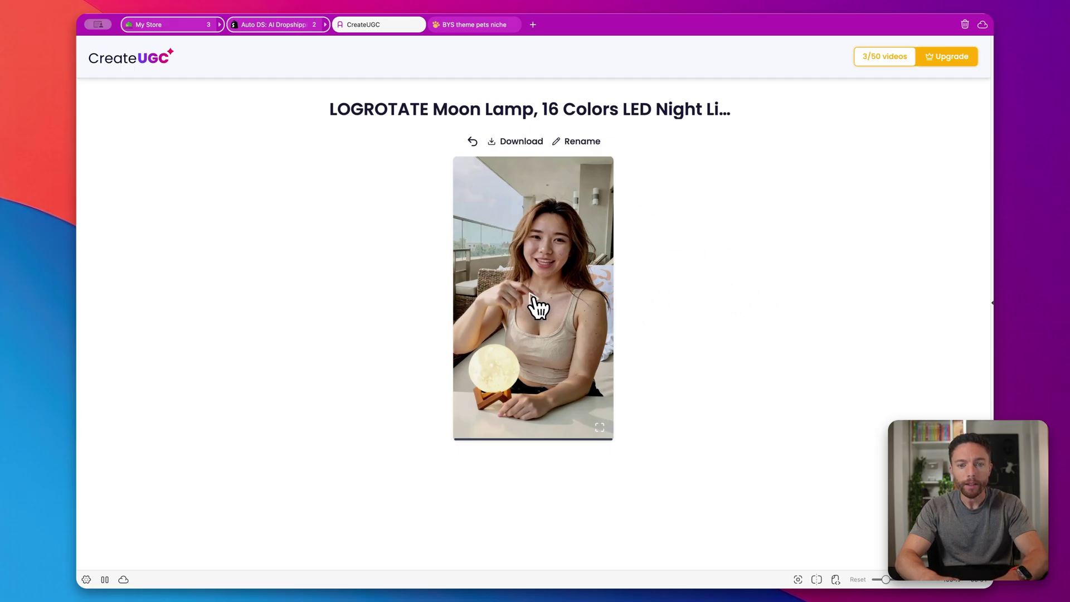
# Play the LOGROTATE Moon Lamp video showing the presenter beside the glowing lamp.
pyautogui.click(535, 301)
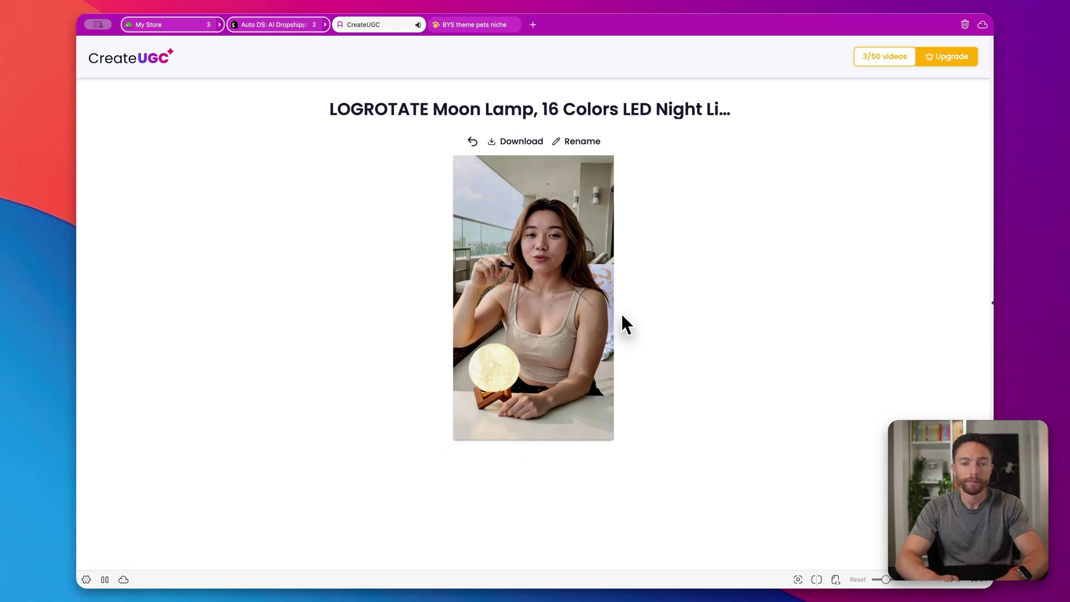
pyautogui.moveTo(521, 314)
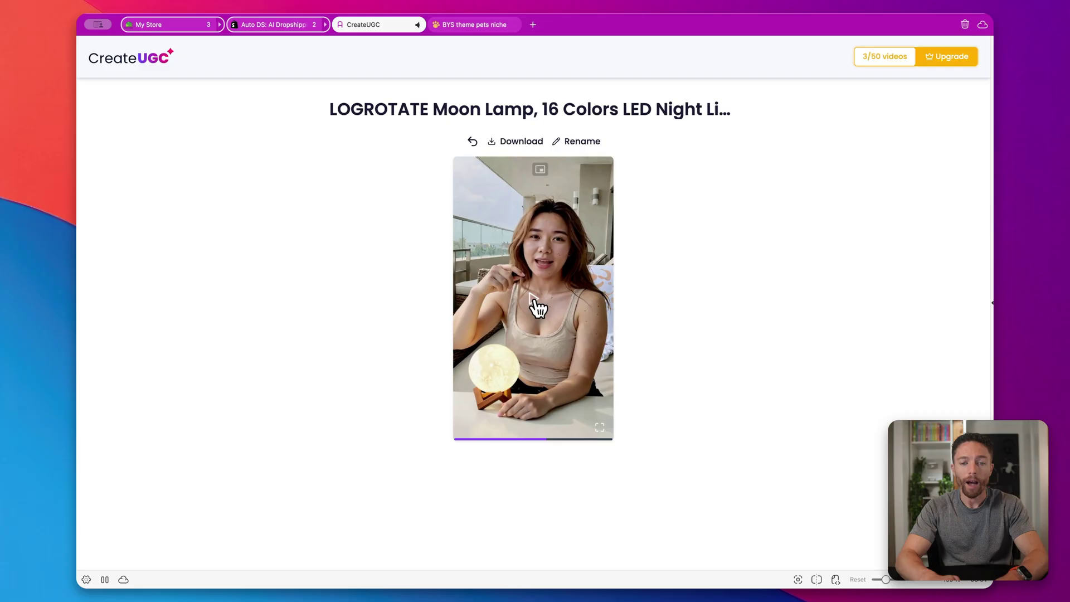